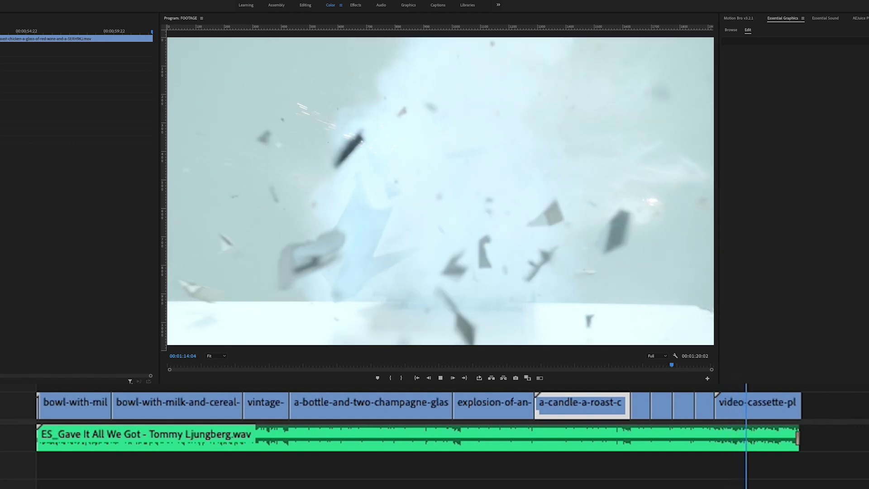
Step: Play the preview of the Super 8mm Film Frame stock video on Envato Elements
{"action": "key", "text": "space"}
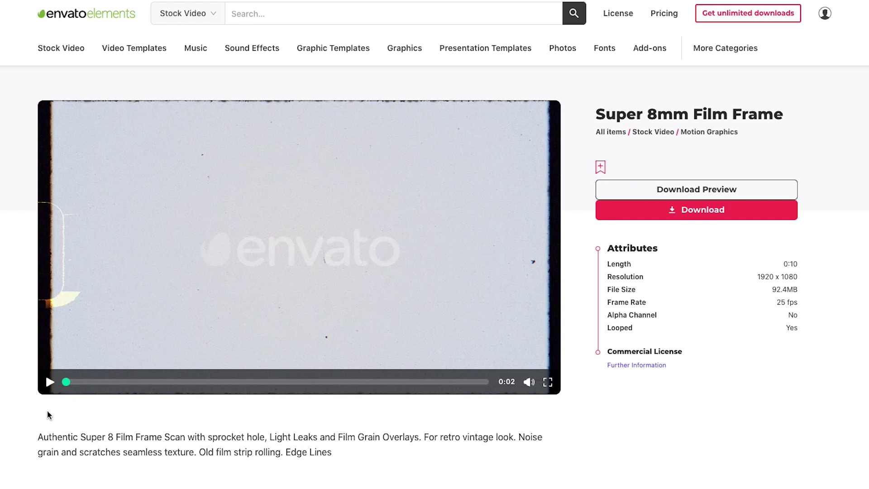
{"action": "left_click", "coordinate": [50, 383]}
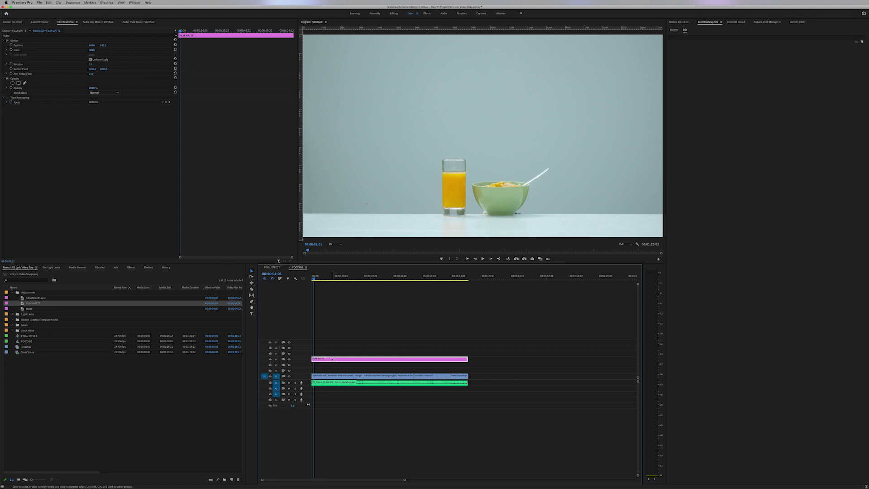
Step: Place the FILM MATTE layer on V4 at the start of the FOOTAGE sequence and extend it to the end of the footage
{"action": "left_click_drag", "start_coordinate": [333, 359], "coordinate": [313, 359]}
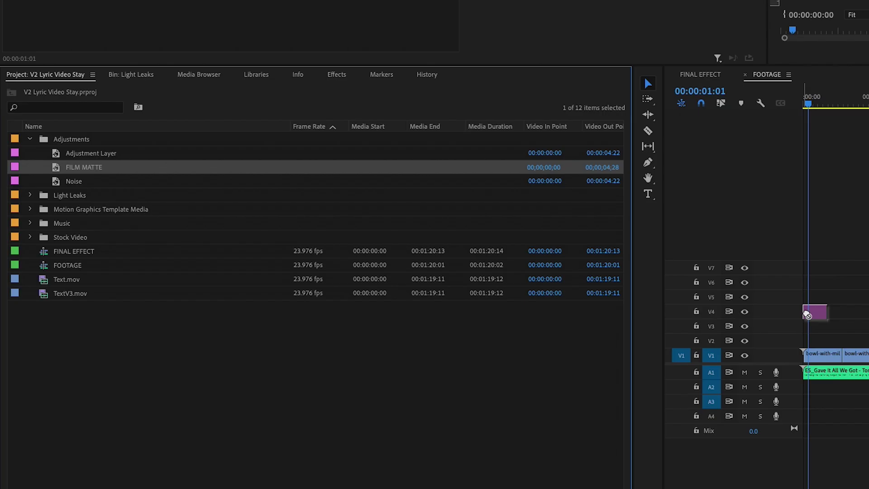
{"action": "left_click_drag", "start_coordinate": [808, 314], "coordinate": [867, 312]}
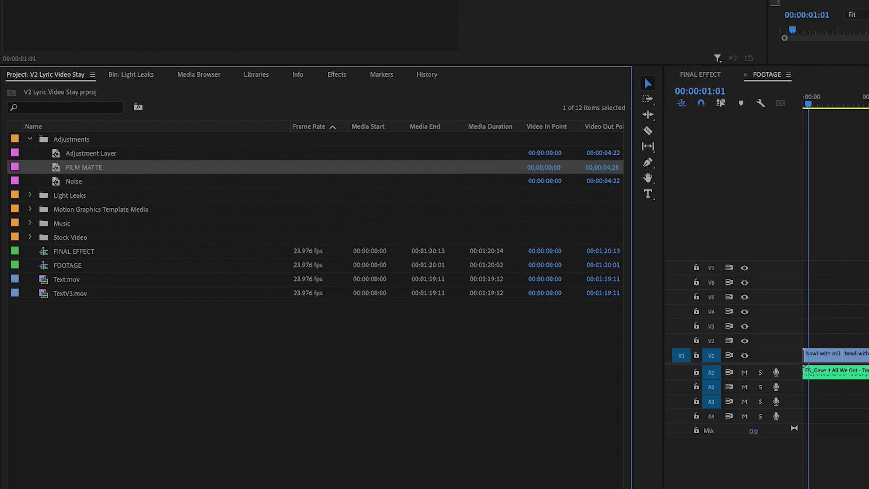
{"action": "left_click_drag", "start_coordinate": [798, 318], "coordinate": [770, 316]}
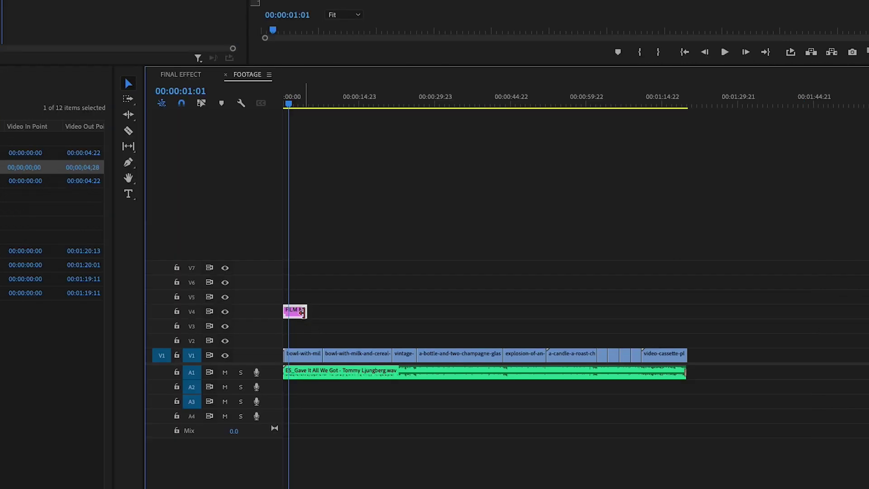
{"action": "left_click_drag", "start_coordinate": [308, 315], "coordinate": [687, 321]}
Step: Play back the opening of the sequence to check the film matte over the footage
{"action": "left_click_drag", "start_coordinate": [316, 100], "coordinate": [330, 116]}
{"action": "key", "text": "space"}
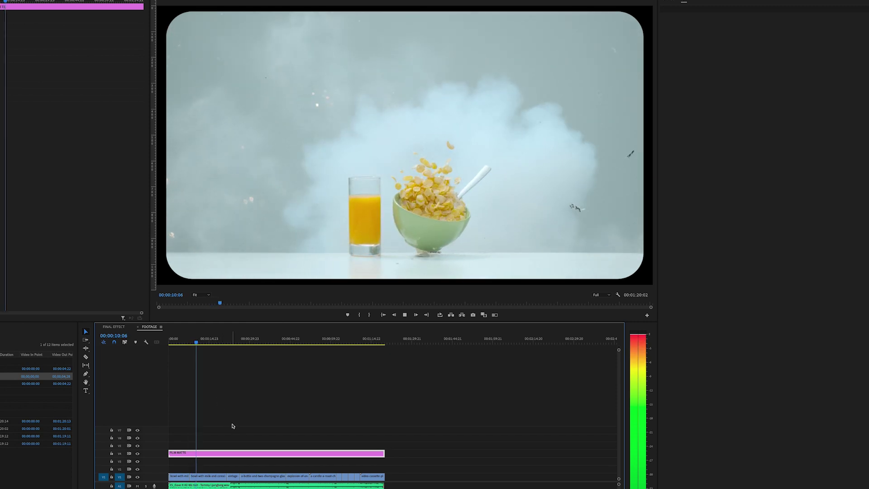
{"action": "key", "text": "space"}
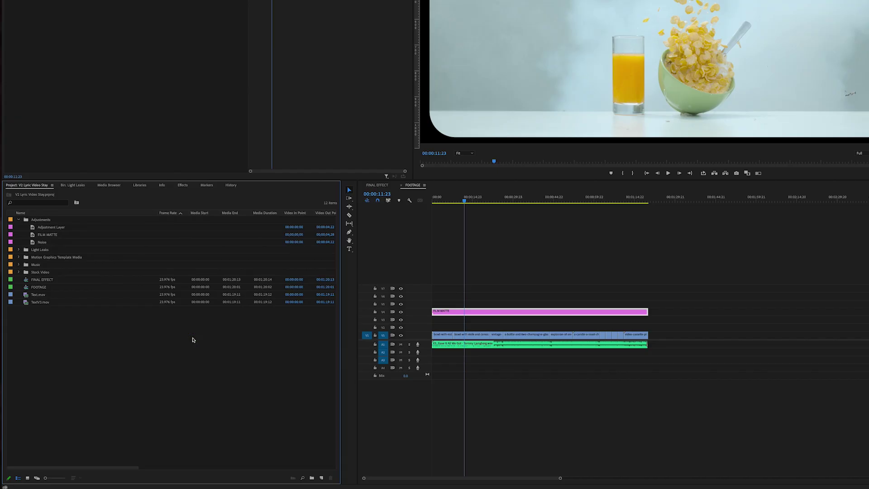
Step: Create a 1920 x 1080 adjustment layer at 23.976 fps and lay it on V3 across the entire footage
{"action": "right_click", "coordinate": [192, 339]}
{"action": "mouse_move", "coordinate": [224, 363]}
{"action": "left_click", "coordinate": [292, 382]}
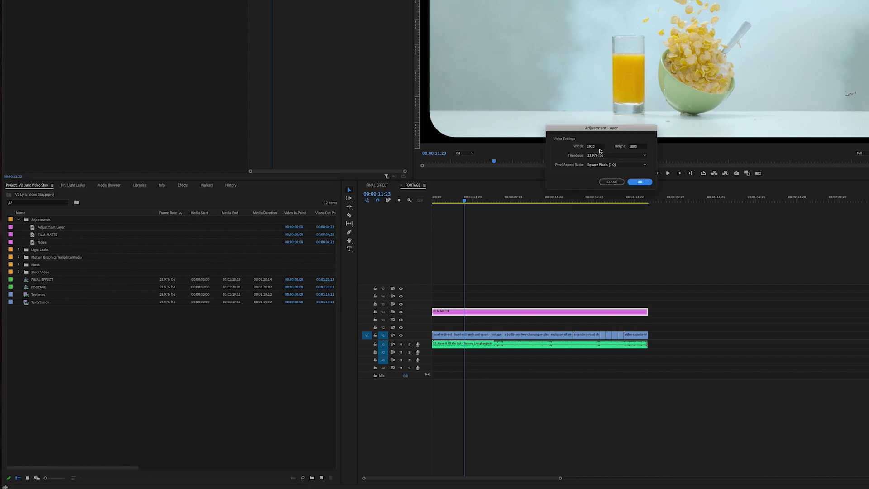
{"action": "left_click", "coordinate": [639, 182]}
{"action": "left_click_drag", "start_coordinate": [49, 218], "coordinate": [443, 323]}
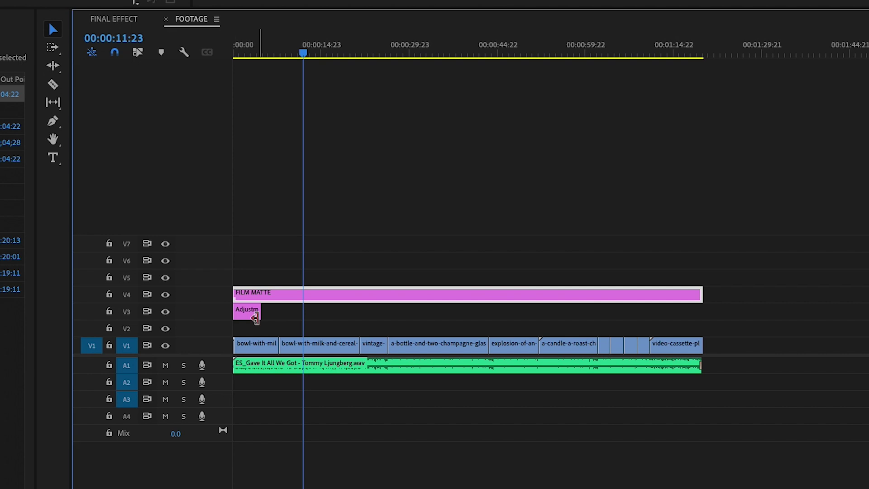
{"action": "left_click_drag", "start_coordinate": [257, 311], "coordinate": [703, 311]}
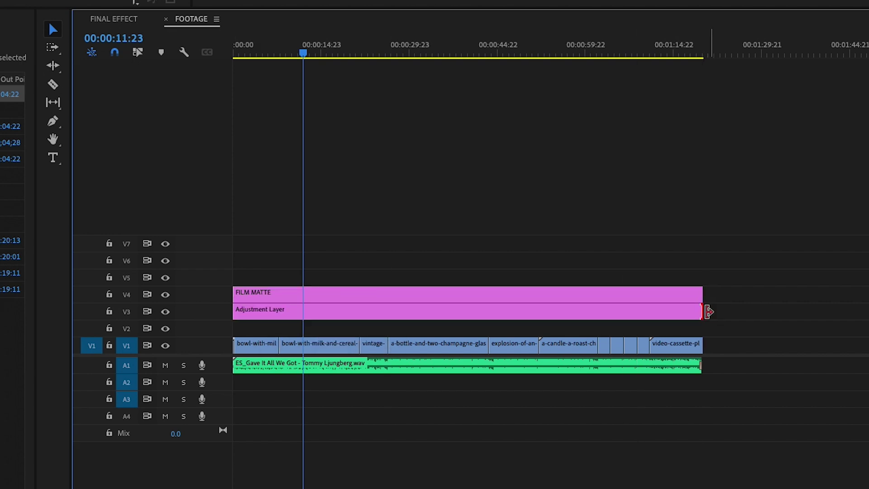
Step: Apply a Lumetri basic correction to the adjustment layer: cooler temperature, exposure -0.3 and highlights lowered to about -27
{"action": "left_click", "coordinate": [589, 311]}
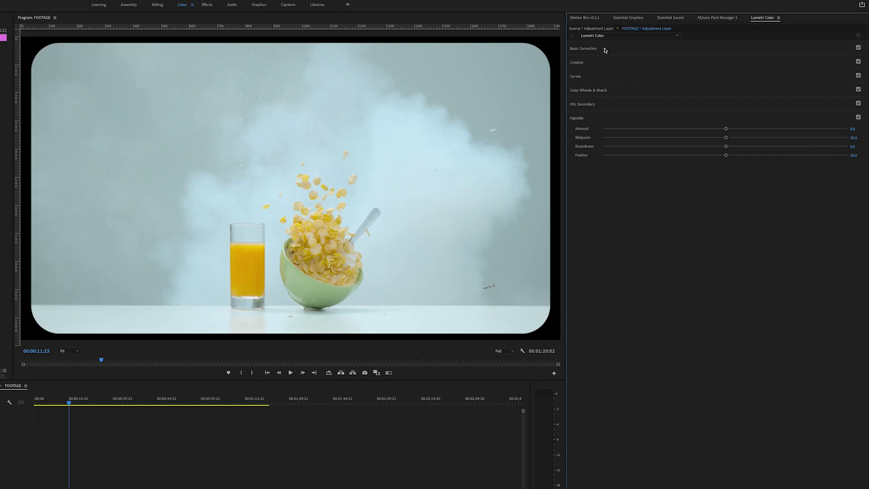
{"action": "left_click", "coordinate": [605, 50]}
{"action": "left_click_drag", "start_coordinate": [725, 133], "coordinate": [718, 117]}
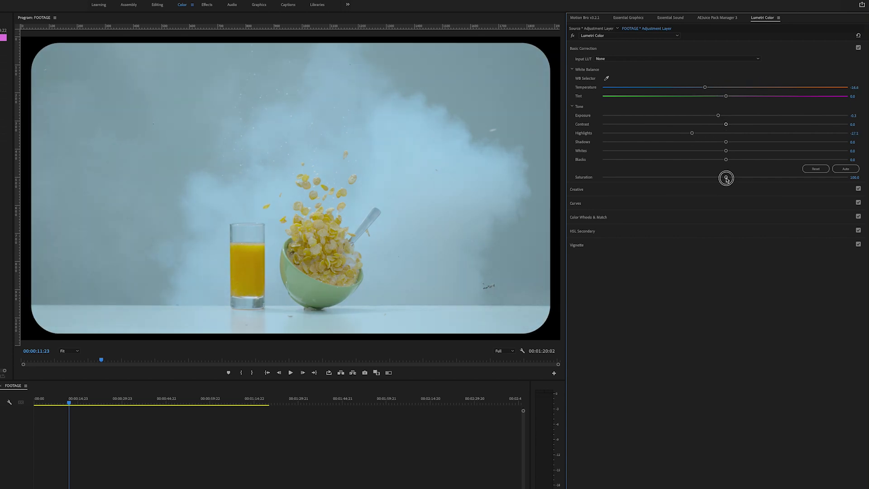
Step: Apply the Fuji REALA 500D Kodak 2393 creative look, add some faded film, and switch the look to Kodak 5218 Kodak 2395
{"action": "left_click", "coordinate": [706, 192]}
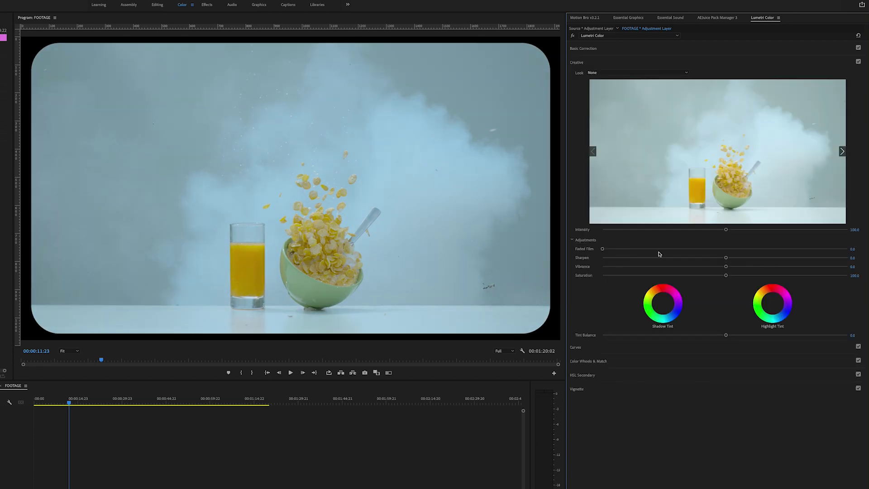
{"action": "left_click", "coordinate": [667, 73]}
{"action": "left_click", "coordinate": [635, 150]}
{"action": "left_click", "coordinate": [621, 74]}
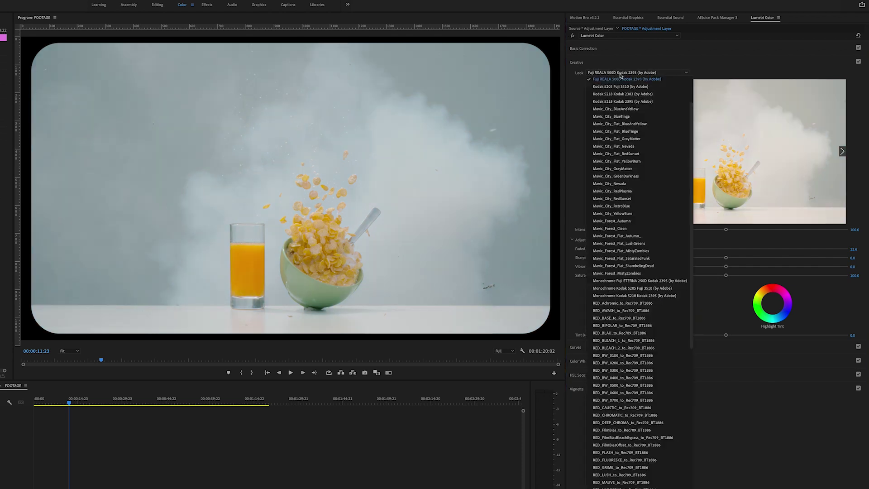
{"action": "left_click", "coordinate": [615, 101]}
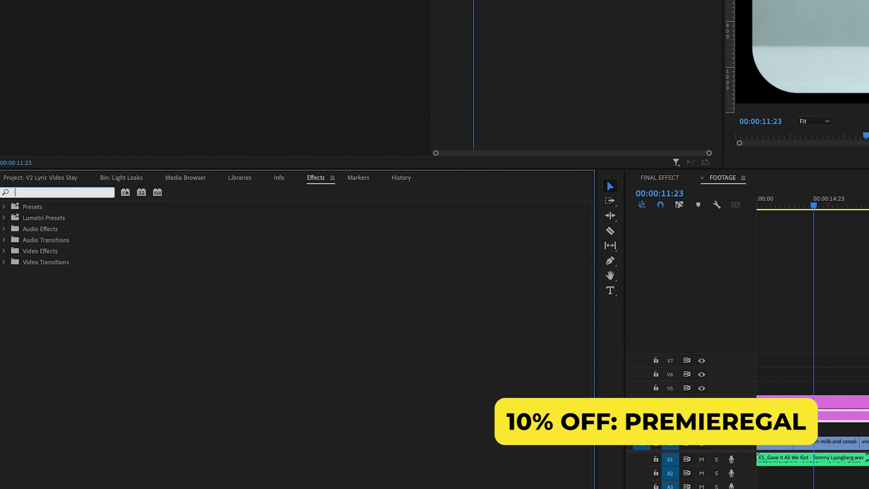
Step: Search the effects for Filmconvert and apply FilmConvert Nitrate to the adjustment layer on V3
{"action": "type", "text": "Filmconvert"}
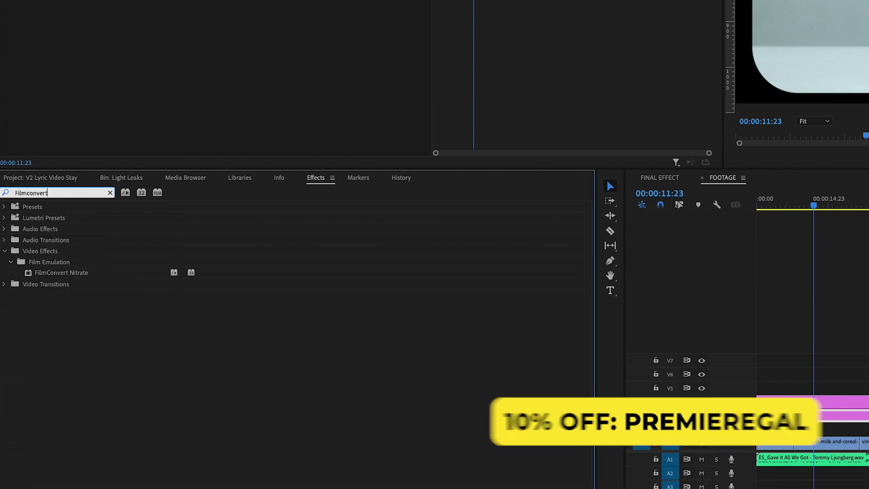
{"action": "left_click", "coordinate": [72, 273]}
{"action": "left_click_drag", "start_coordinate": [862, 444], "coordinate": [861, 444]}
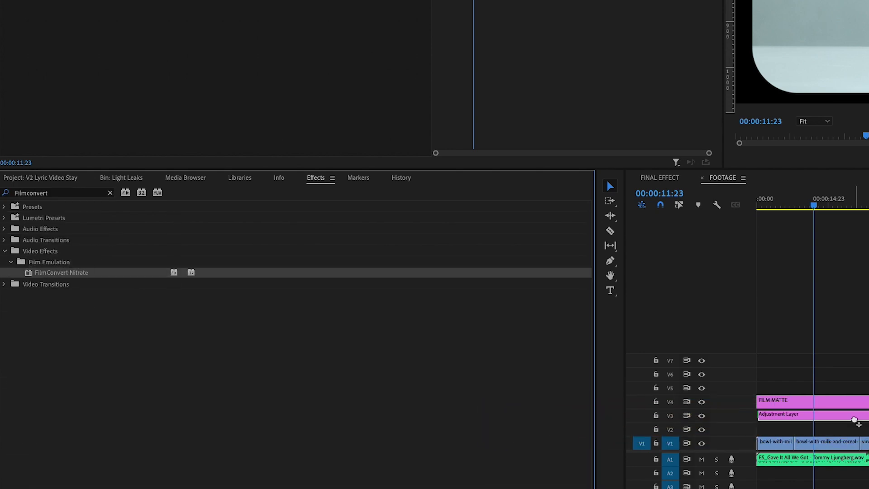
Step: Apply the Default make, Default model and Standard sRGB profile as FilmConvert Nitrate's camera settings
{"action": "scroll", "coordinate": [369, 240], "scroll_direction": "down", "scroll_amount": 5}
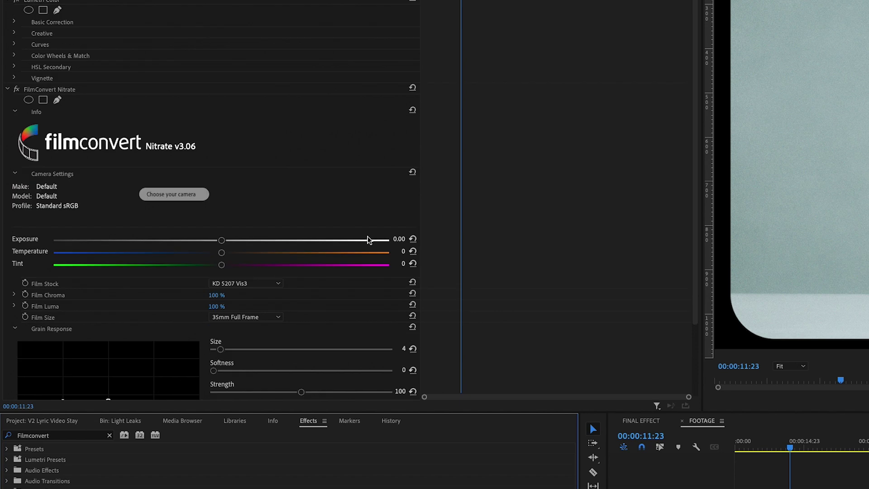
{"action": "left_click", "coordinate": [170, 120]}
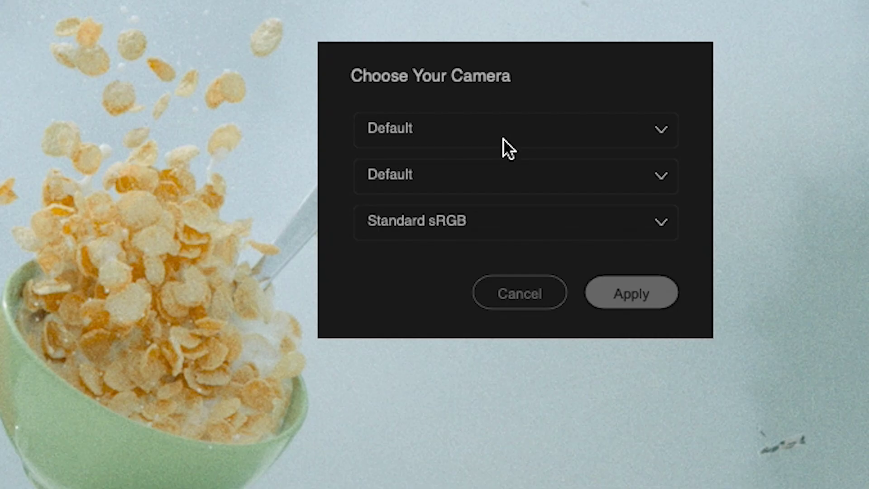
{"action": "left_click", "coordinate": [502, 146]}
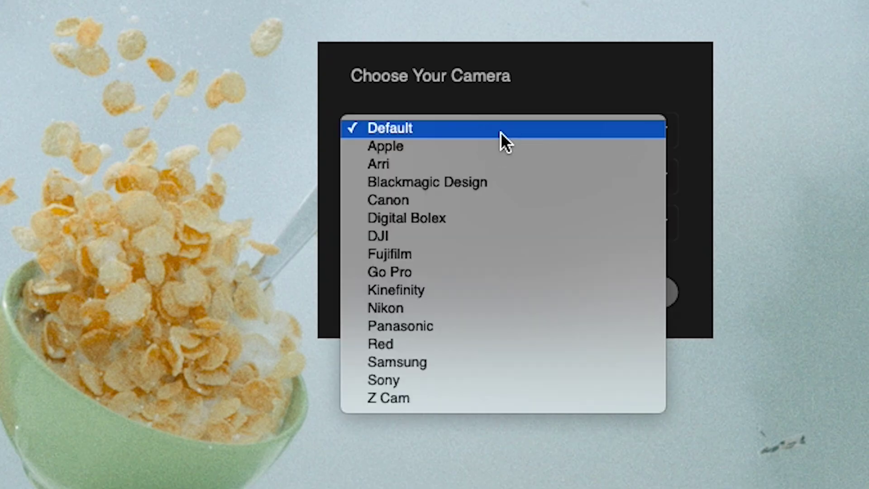
{"action": "left_click", "coordinate": [470, 129]}
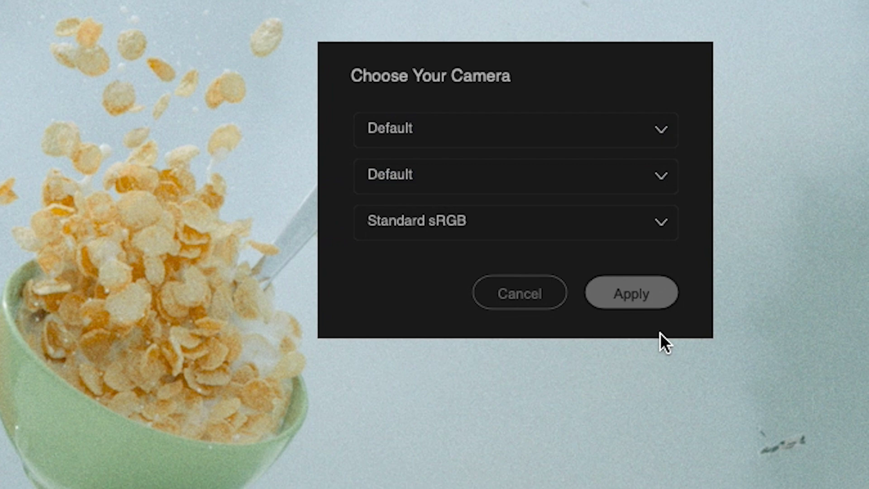
{"action": "left_click", "coordinate": [629, 293]}
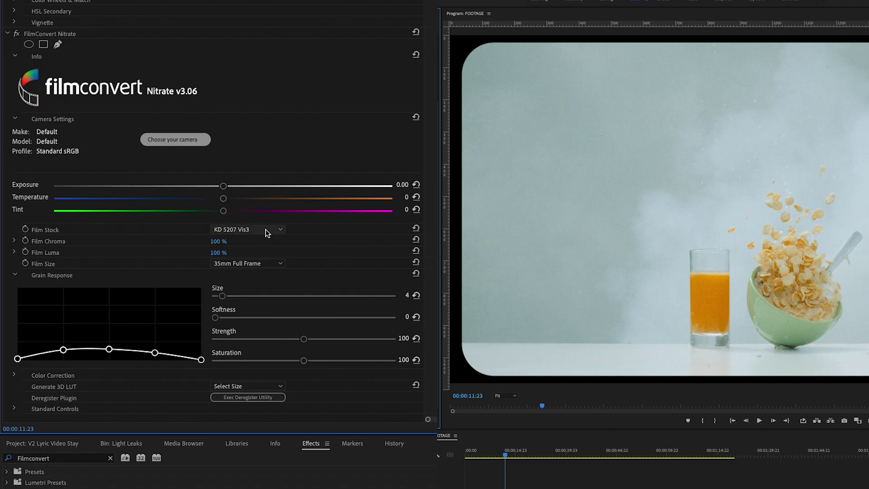
Step: Set the film stock to Plrd 600 and the grain response to size 4, softness 4, strength 94 and saturation 88
{"action": "left_click", "coordinate": [267, 232]}
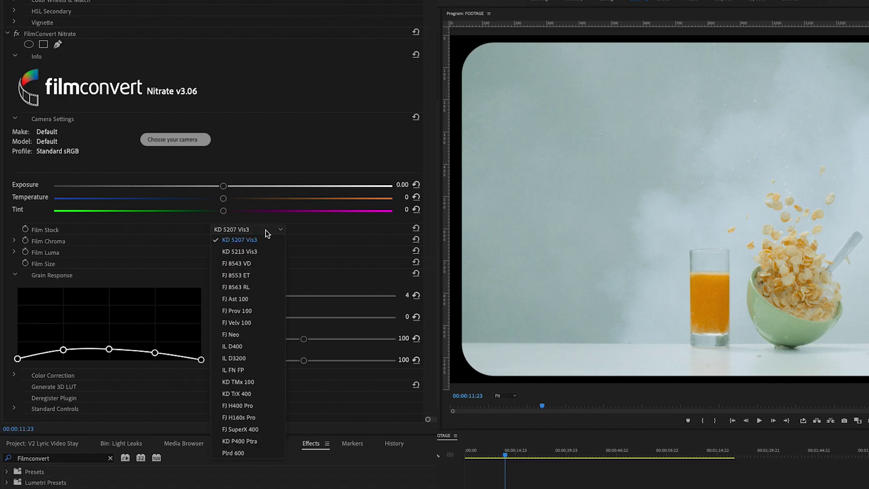
{"action": "left_click", "coordinate": [254, 454]}
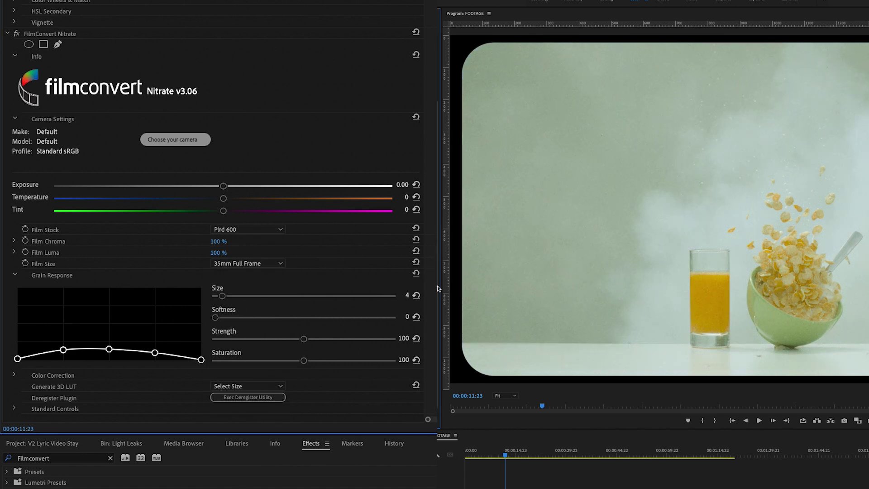
{"action": "scroll", "coordinate": [437, 289], "scroll_direction": "down", "scroll_amount": 2}
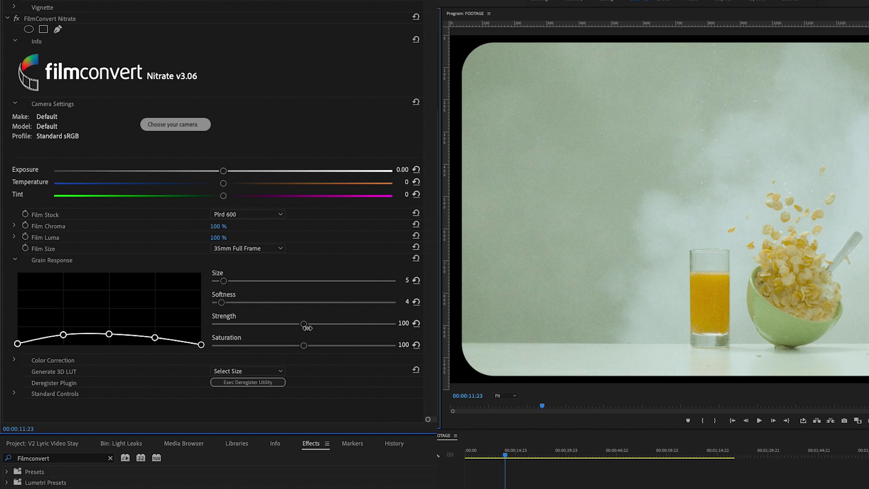
{"action": "key", "text": "Left"}
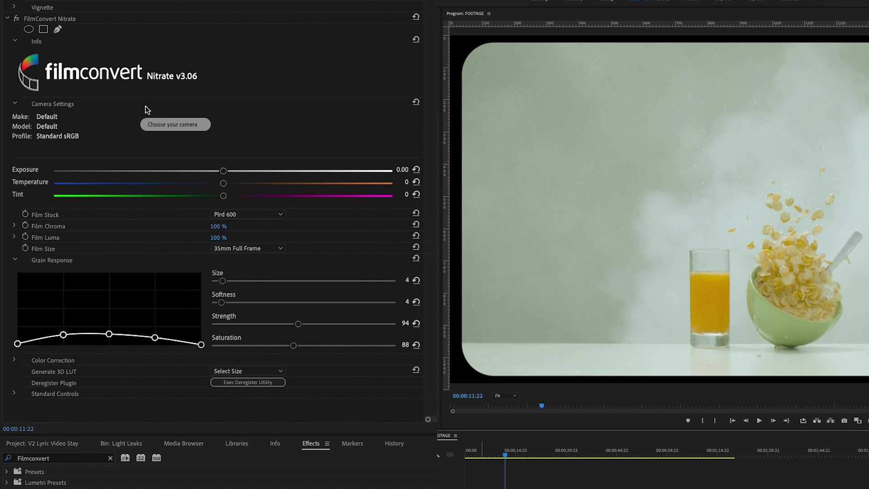
Step: Compare the picture with and without FilmConvert Nitrate by toggling the effect off and on
{"action": "left_click", "coordinate": [17, 20]}
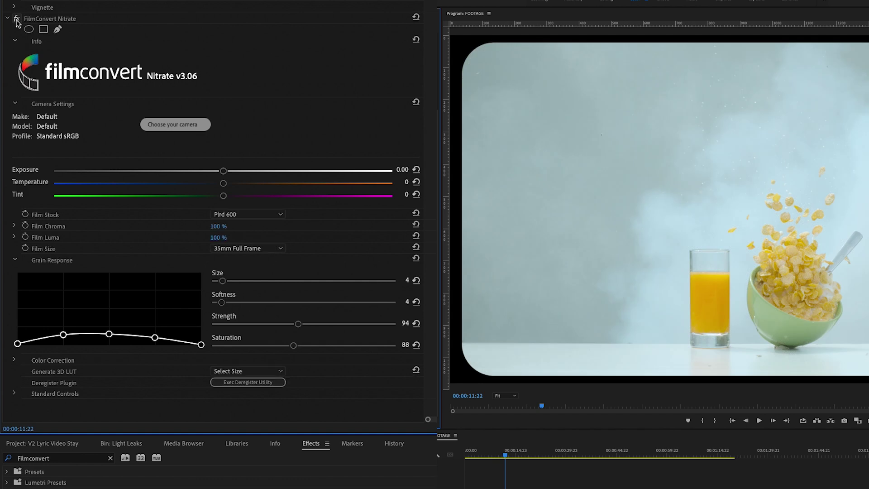
{"action": "left_click", "coordinate": [17, 19]}
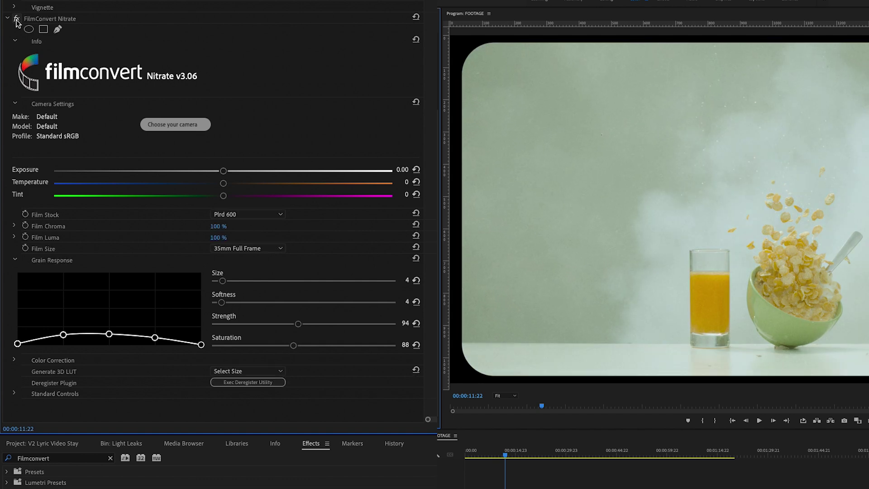
{"action": "left_click", "coordinate": [17, 19]}
{"action": "left_click", "coordinate": [16, 20]}
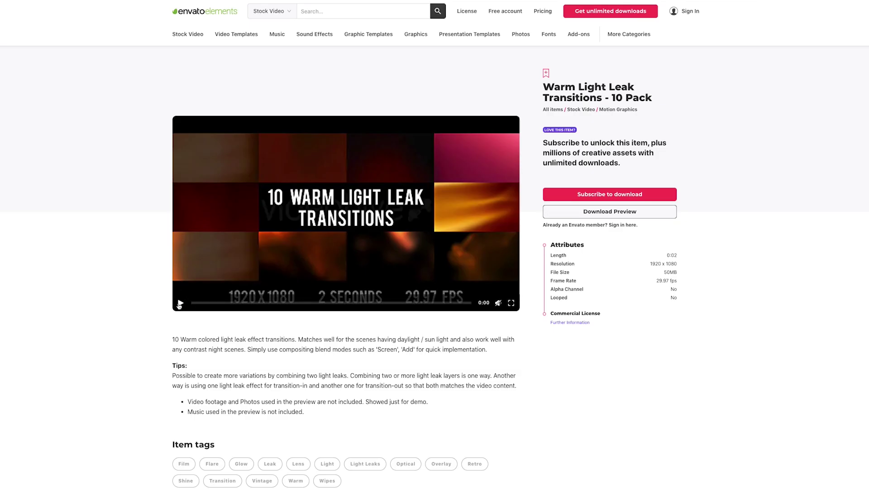
Step: Preview the Warm Light Leak Transitions pack and place Warm Light Leak 01.mov on V2 over the cut before the vintage clip
{"action": "left_click", "coordinate": [180, 303]}
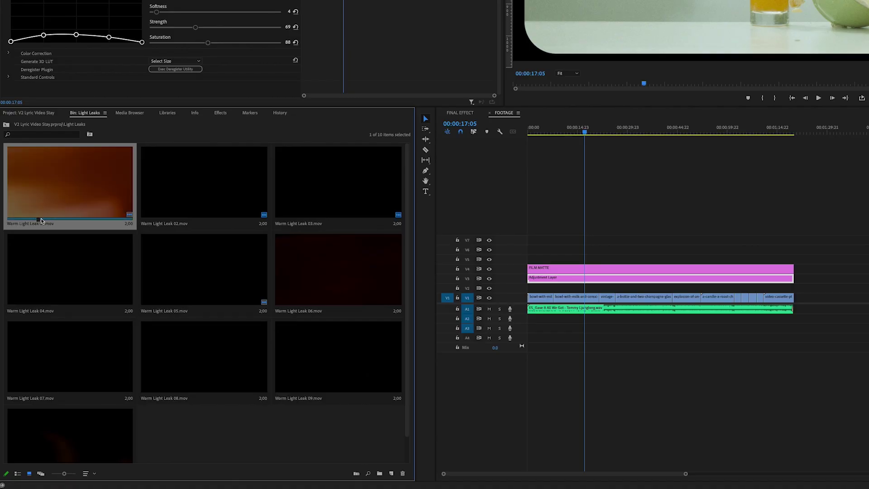
{"action": "left_click_drag", "start_coordinate": [53, 200], "coordinate": [701, 292]}
{"action": "key", "text": "="}
{"action": "left_click", "coordinate": [691, 129]}
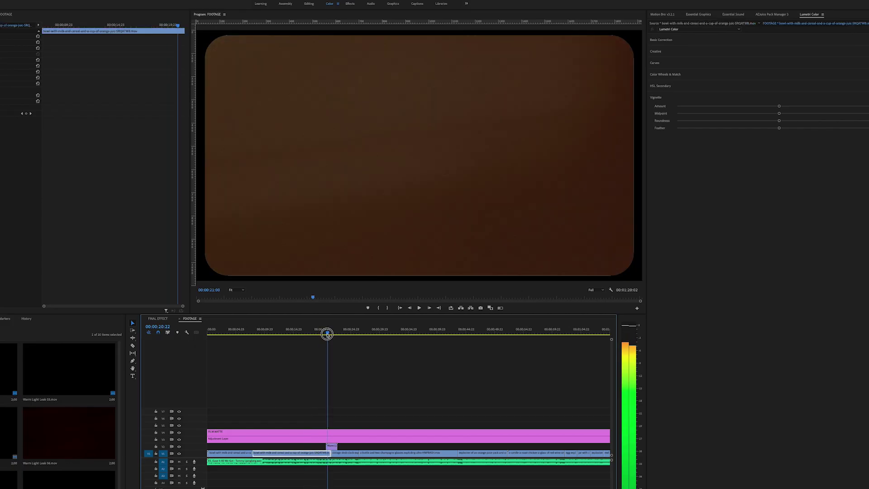
Step: Set the blend mode of the Warm Light Leak 01.mov clip on V2 to Screen
{"action": "left_click_drag", "start_coordinate": [327, 334], "coordinate": [334, 343]}
{"action": "left_click", "coordinate": [334, 447]}
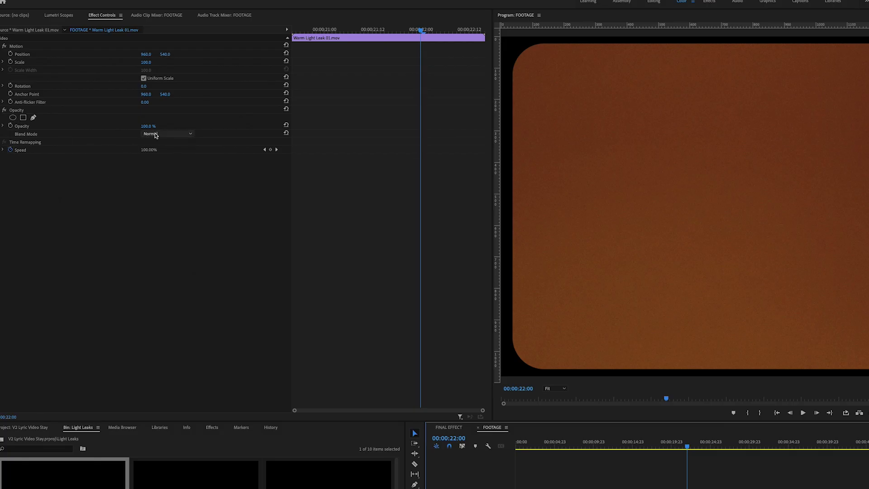
{"action": "left_click", "coordinate": [155, 134]}
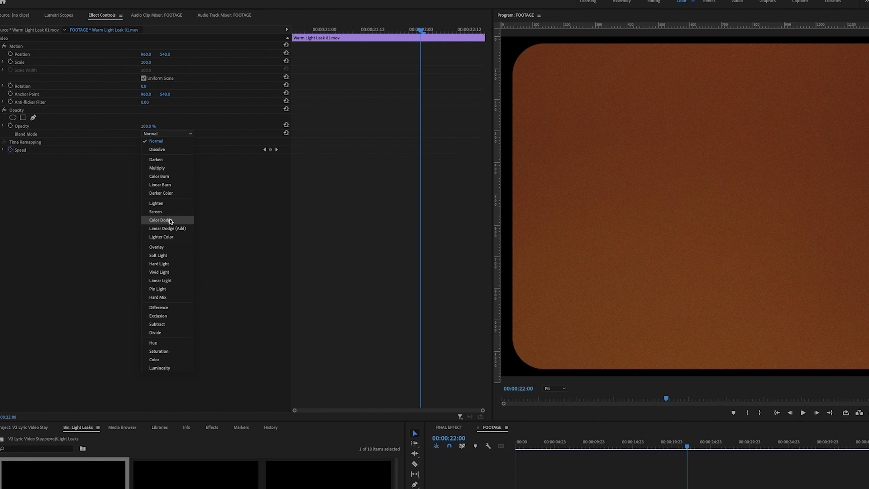
{"action": "left_click", "coordinate": [183, 211]}
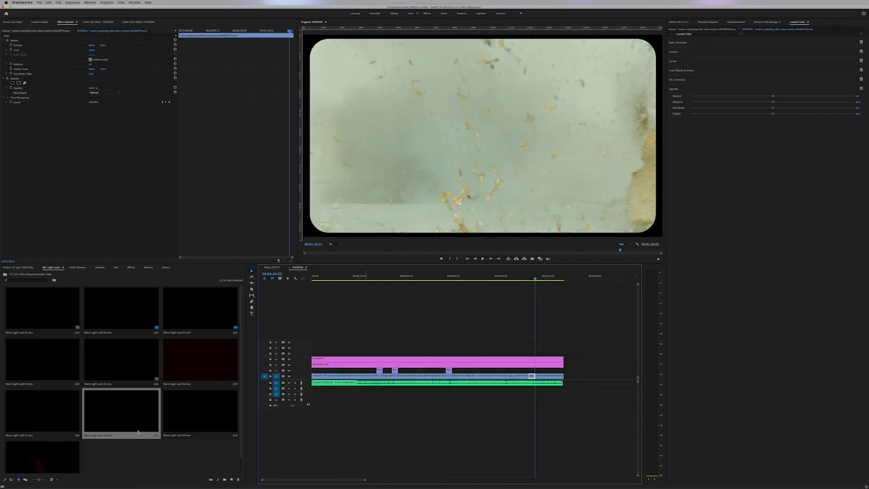
Step: Add the last light leak from the bin to V2 over the cut near 00:01:10:21
{"action": "left_click_drag", "start_coordinate": [42, 457], "coordinate": [534, 370]}
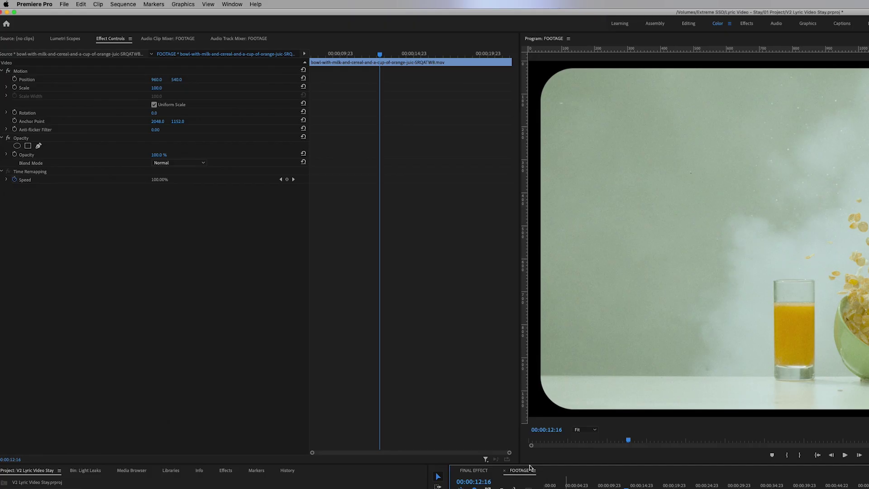
Step: Export the FOOTAGE sequence as H.264 with the Match Source - Adaptive High Bitrate preset, saving FOOTAGE.mp4 in the 03 Output folder
{"action": "left_click", "coordinate": [64, 4]}
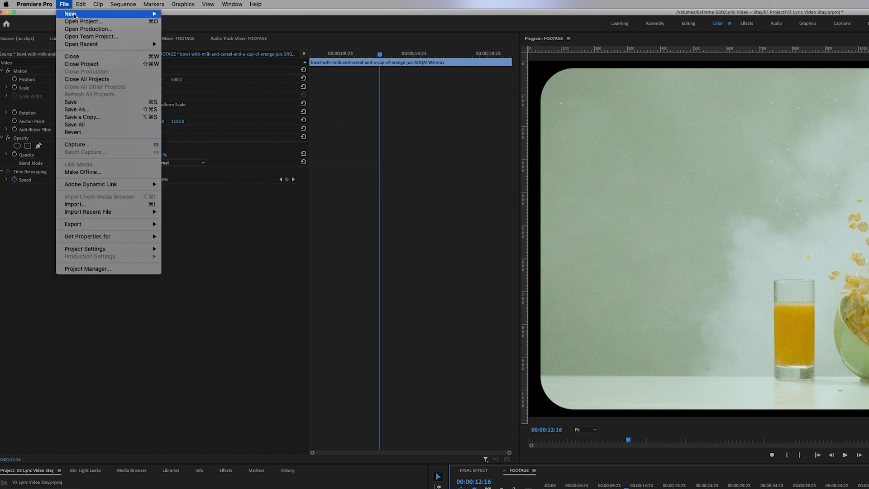
{"action": "mouse_move", "coordinate": [114, 225]}
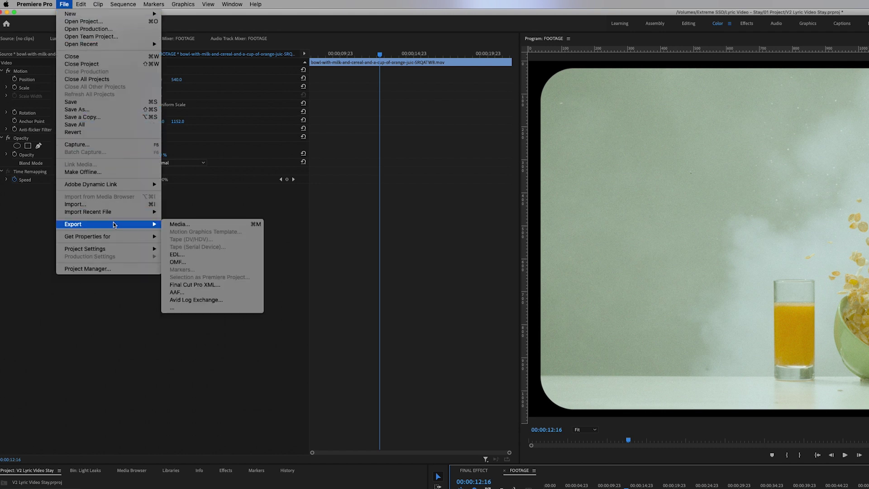
{"action": "left_click", "coordinate": [177, 226]}
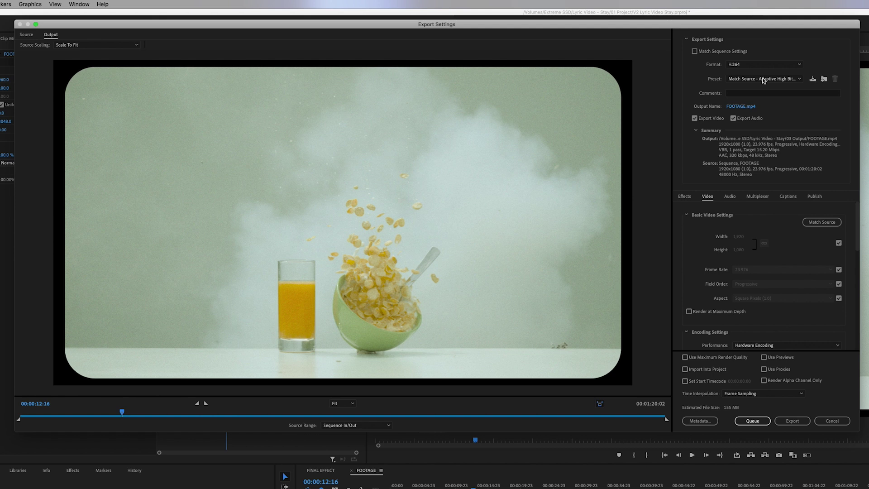
{"action": "left_click", "coordinate": [744, 109]}
{"action": "left_click", "coordinate": [488, 284]}
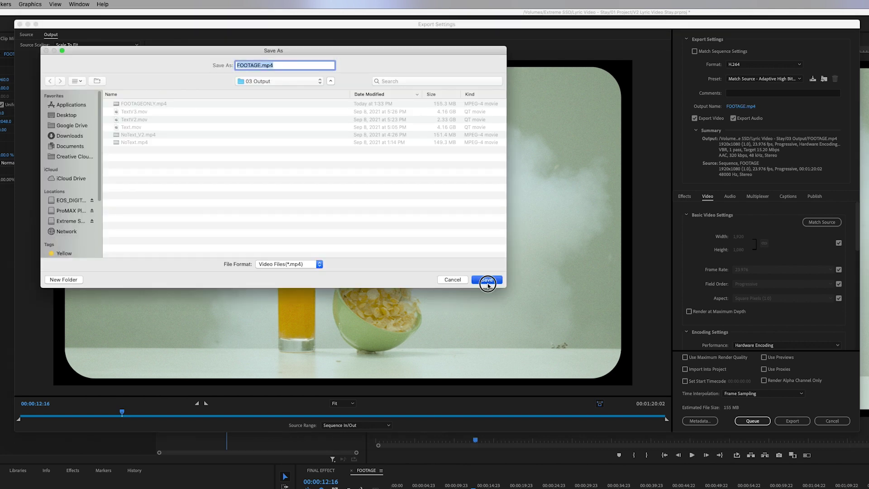
{"action": "left_click", "coordinate": [792, 421]}
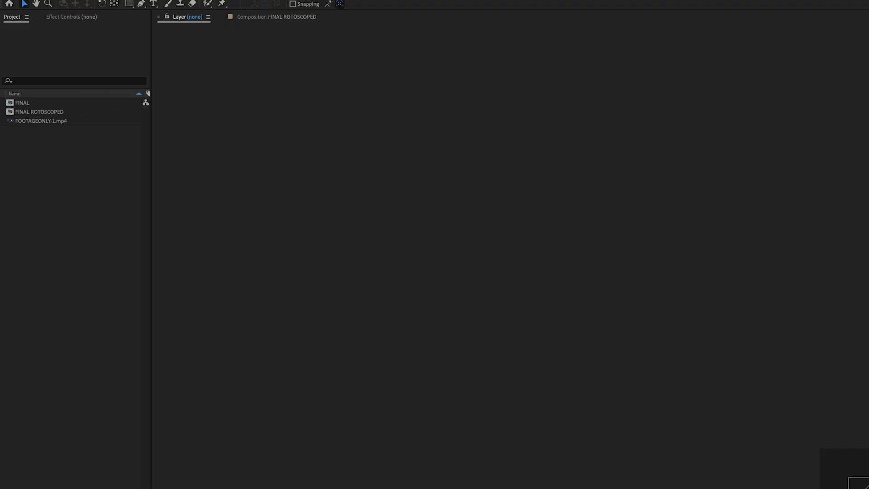
Step: Switch to After Effects, import FOOTAGE.mp4 into the project and create a new composition from it
{"action": "left_click_drag", "start_coordinate": [258, 425], "coordinate": [54, 258]}
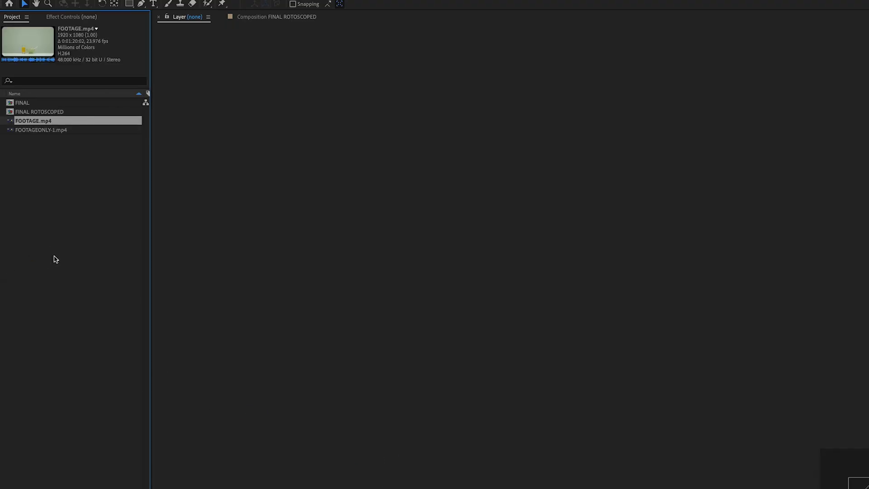
{"action": "right_click", "coordinate": [42, 123]}
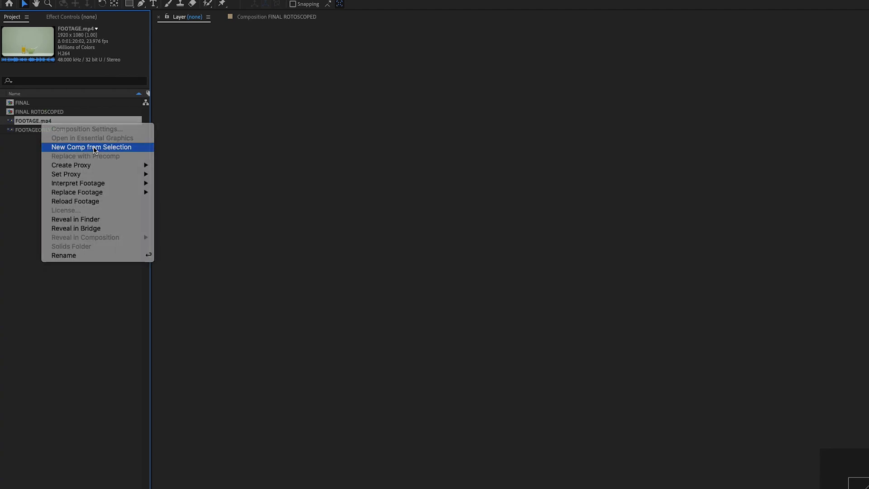
{"action": "left_click", "coordinate": [91, 147]}
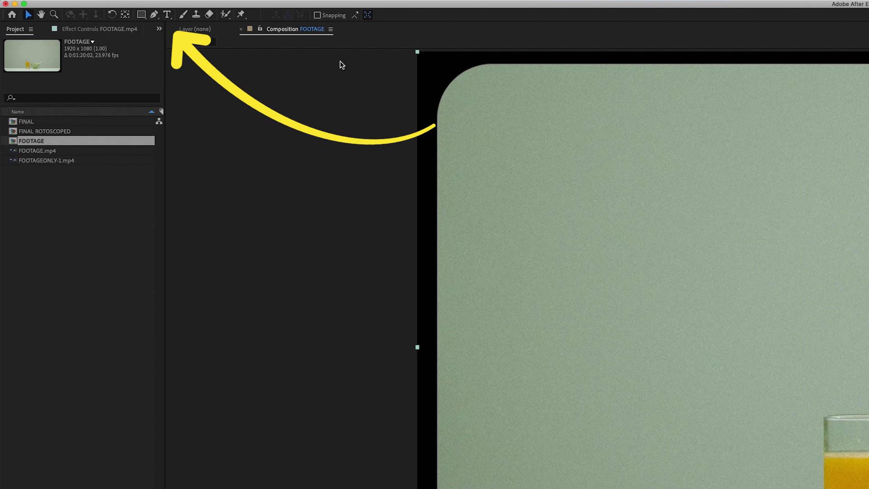
Step: Add a two-line text layer reading "GAVE IT ALL" and "WE GOT" over the footage
{"action": "left_click", "coordinate": [167, 15]}
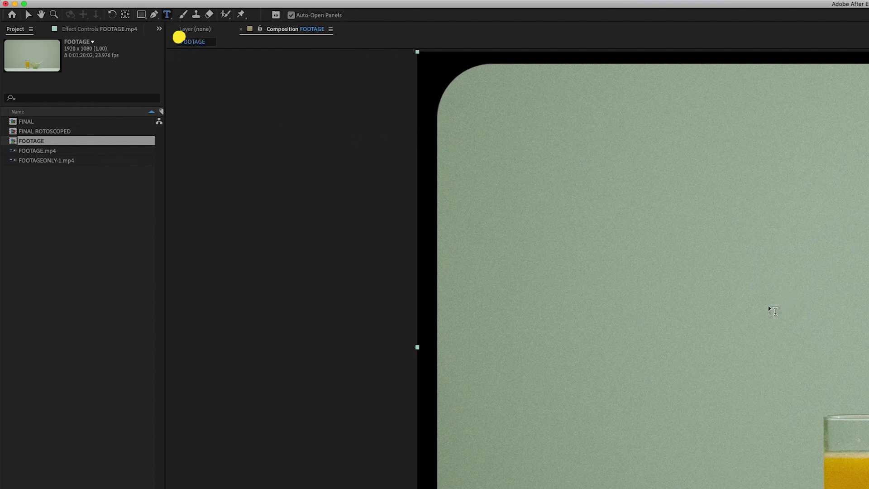
{"action": "left_click", "coordinate": [761, 311]}
{"action": "type", "text": "GAVE IT ALL"}
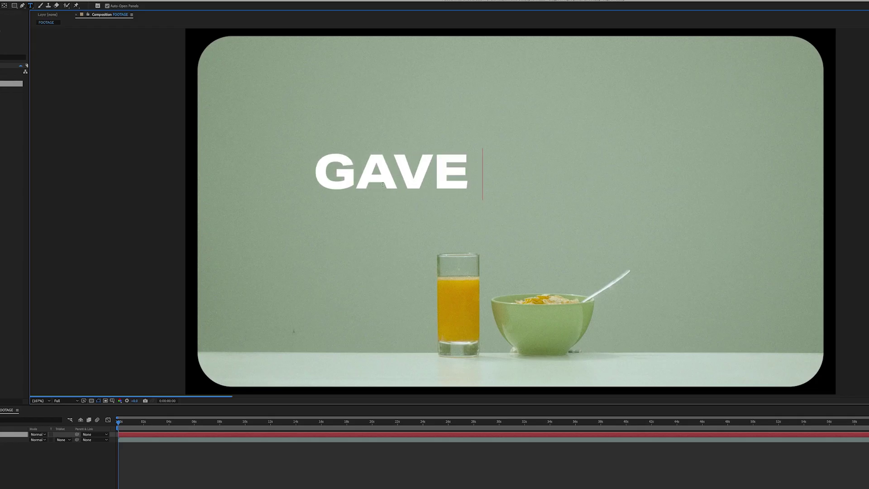
{"action": "key", "text": "Return"}
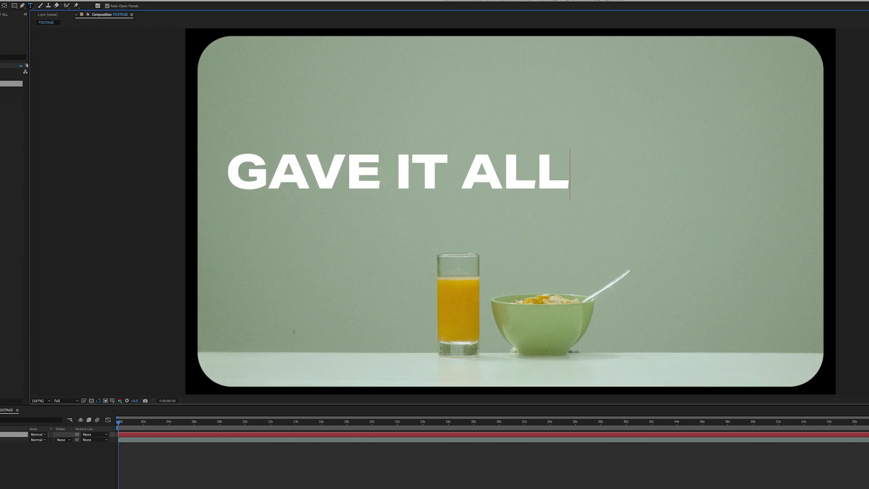
{"action": "type", "text": "WE GOT"}
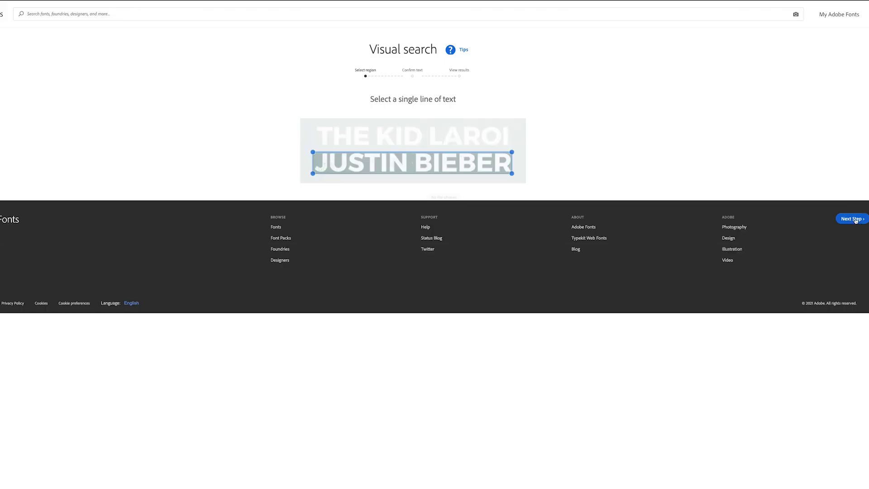
Step: Run an Adobe Fonts visual search on the "JUSTIN BIEBER" line of the reference image and look through the similar fonts
{"action": "left_click", "coordinate": [855, 220]}
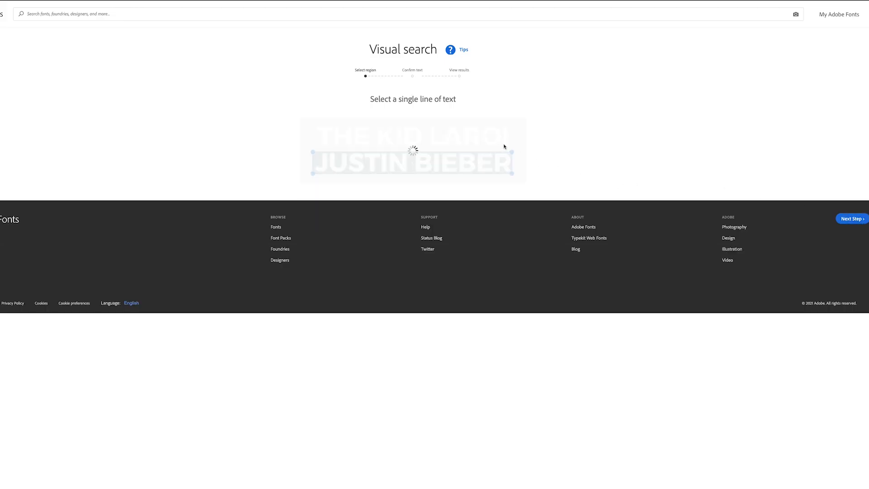
{"action": "left_click", "coordinate": [858, 217]}
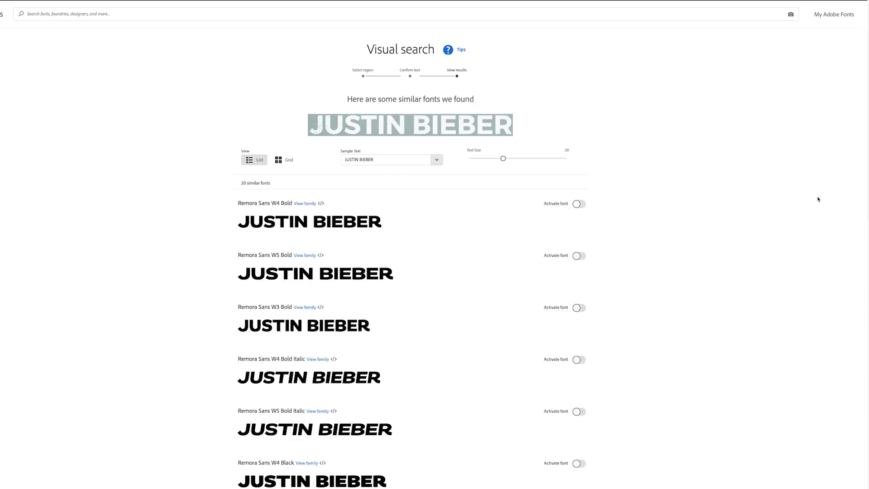
{"action": "scroll", "coordinate": [719, 258], "scroll_direction": "down", "scroll_amount": 3}
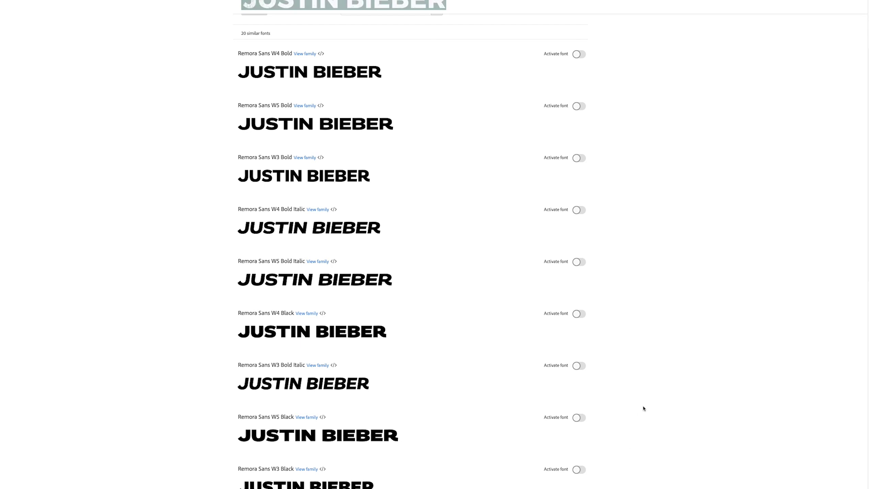
{"action": "scroll", "coordinate": [643, 409], "scroll_direction": "down", "scroll_amount": 12}
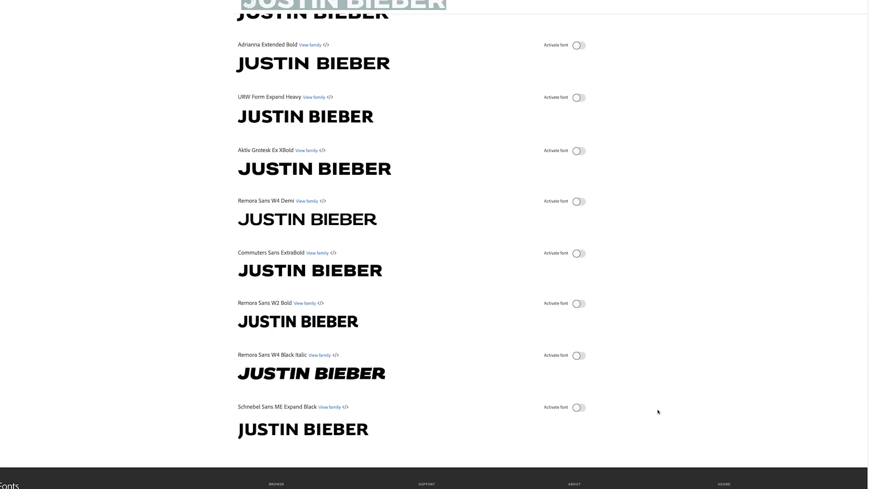
{"action": "scroll", "coordinate": [659, 411], "scroll_direction": "up", "scroll_amount": 7}
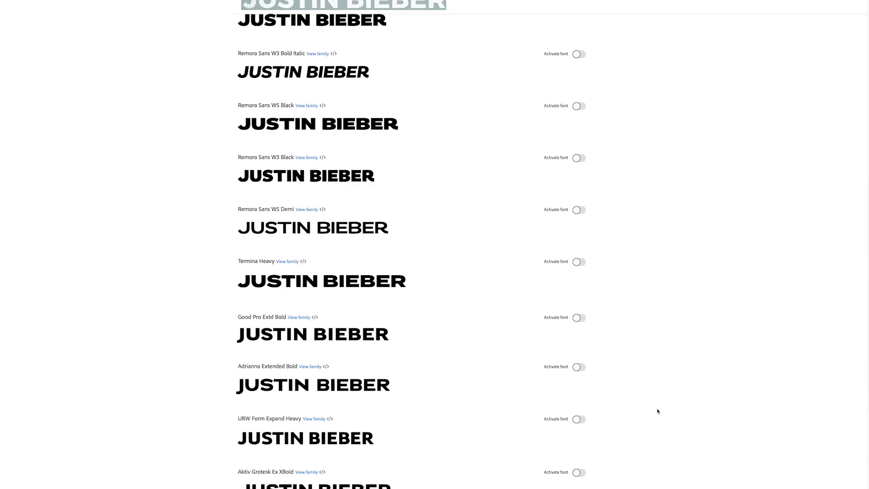
{"action": "scroll", "coordinate": [658, 411], "scroll_direction": "down", "scroll_amount": 3}
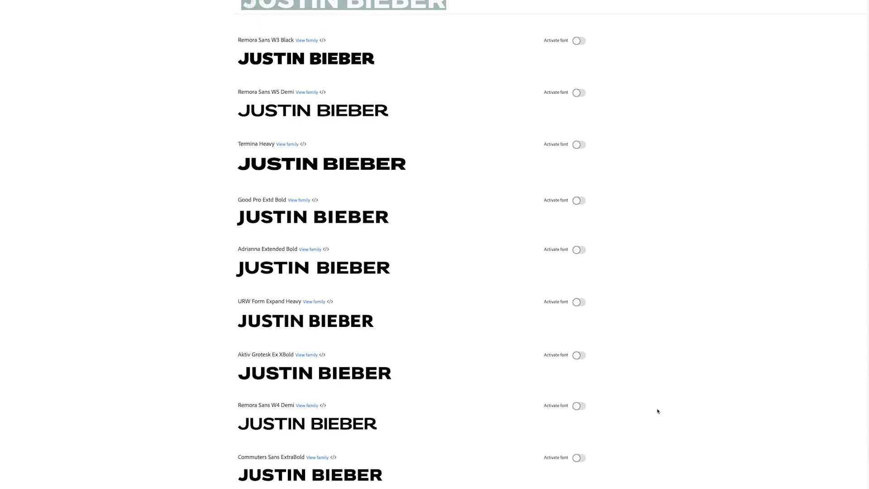
{"action": "left_click_drag", "start_coordinate": [241, 355], "coordinate": [276, 355]}
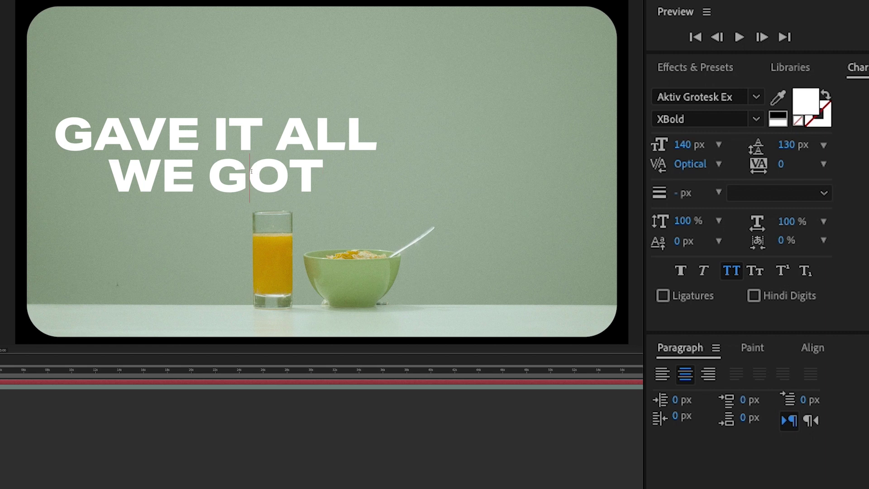
Step: Give all of the "GAVE IT ALL WE GOT" text a white FFFFFF stroke
{"action": "key", "text": "ctrl+a"}
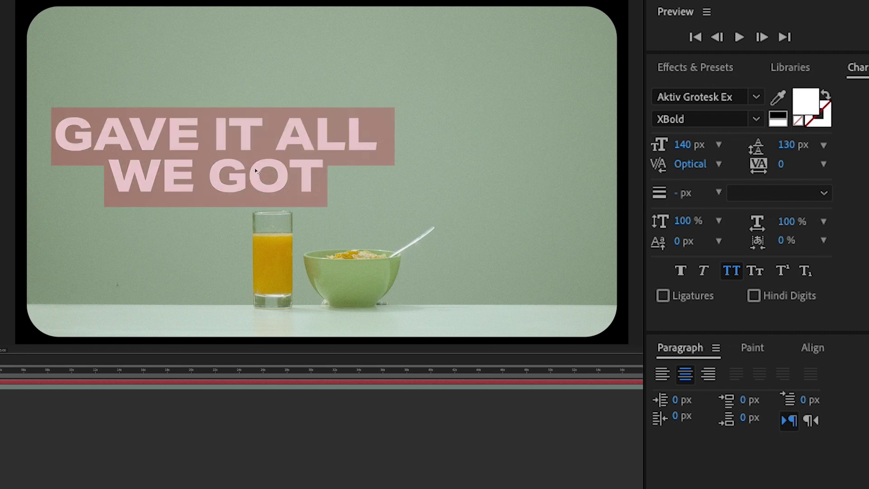
{"action": "left_click", "coordinate": [813, 119]}
{"action": "left_click", "coordinate": [812, 123]}
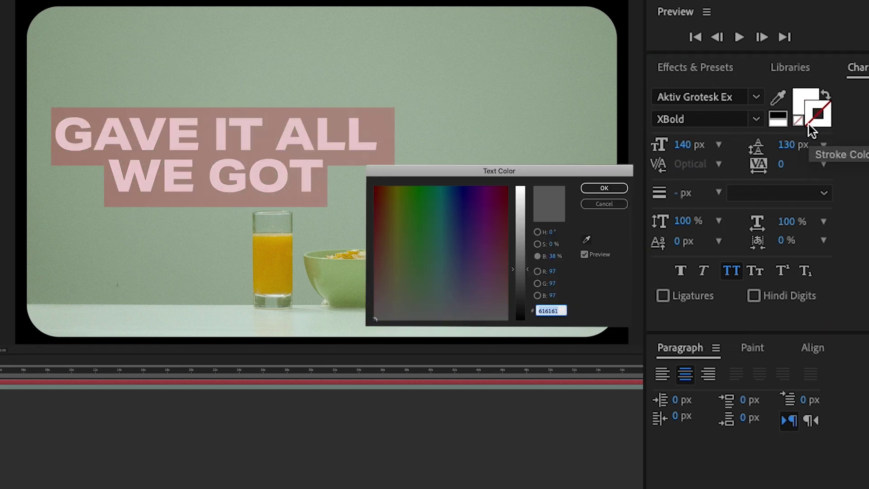
{"action": "type", "text": "FFFFFF"}
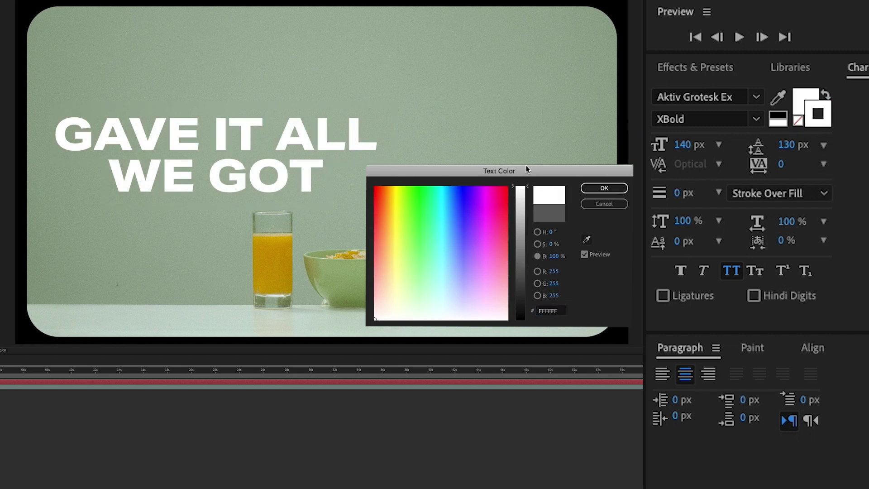
{"action": "left_click", "coordinate": [607, 189]}
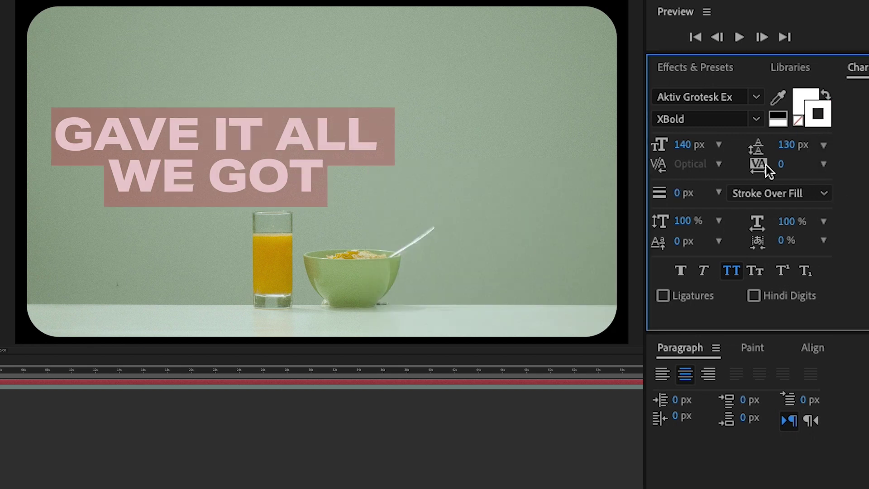
Step: Set the title text's stroke width to 3 px and its fill to none for an outlined look
{"action": "left_click", "coordinate": [684, 196]}
{"action": "type", "text": "3"}
{"action": "key", "text": "Return"}
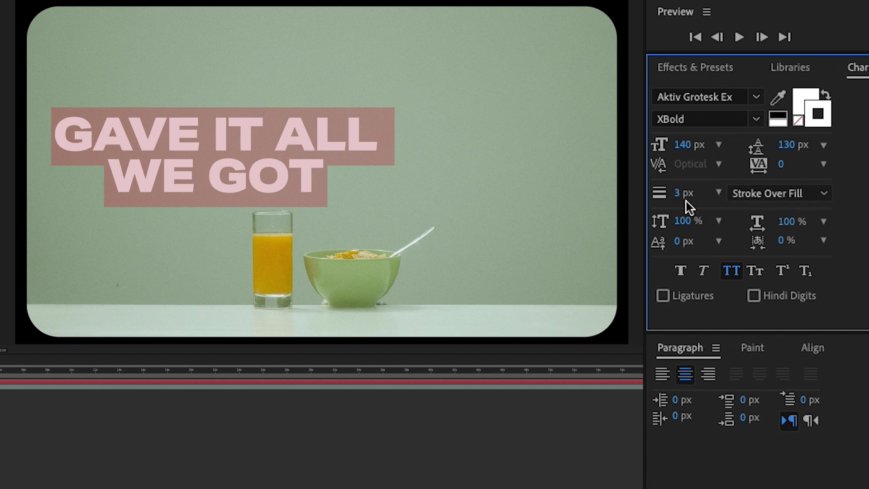
{"action": "left_click", "coordinate": [801, 95]}
{"action": "left_click", "coordinate": [799, 122]}
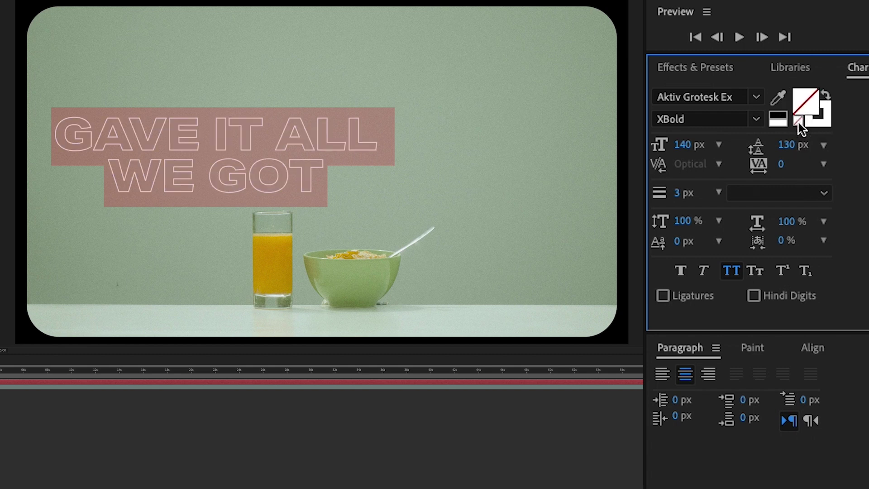
Step: Move the title up toward the top of the frame and center it horizontally in the composition
{"action": "left_click", "coordinate": [812, 347]}
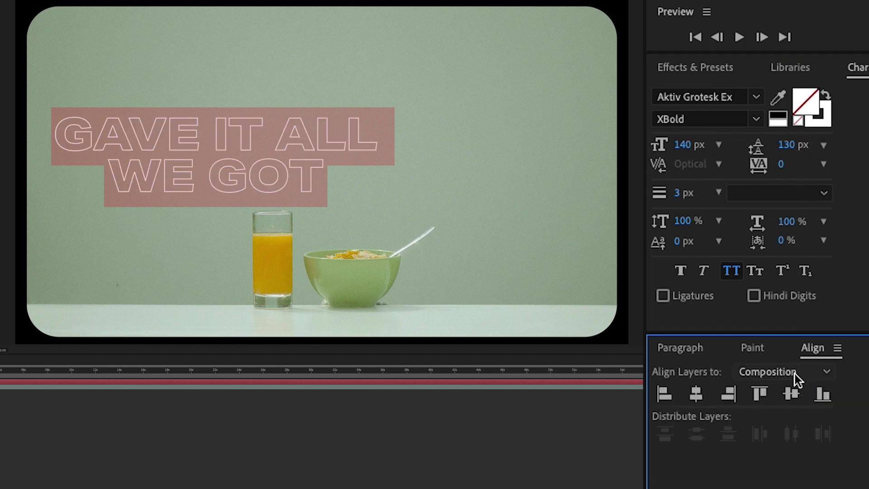
{"action": "key", "text": "v"}
{"action": "left_click", "coordinate": [695, 395]}
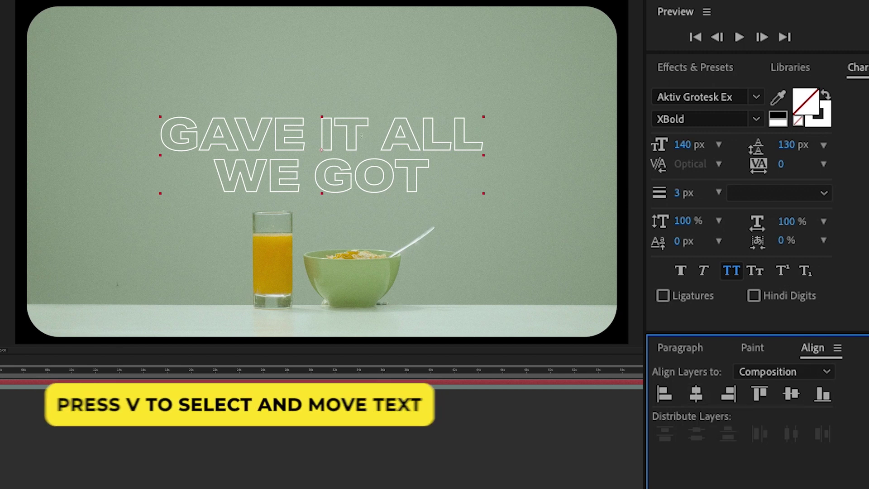
{"action": "left_click_drag", "start_coordinate": [333, 142], "coordinate": [326, 92]}
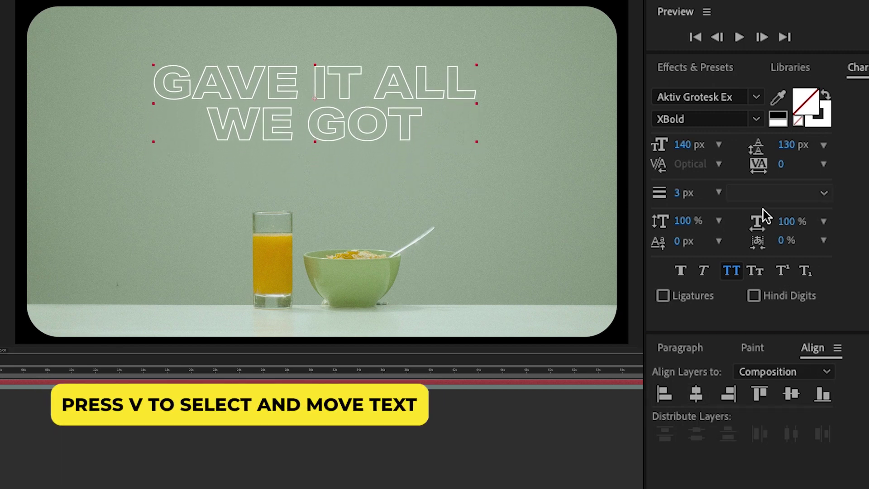
{"action": "left_click", "coordinate": [696, 395]}
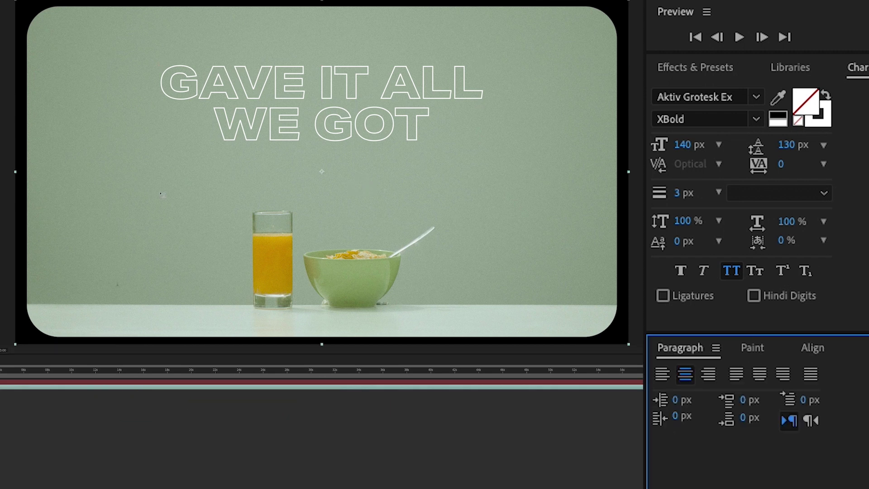
Step: Add a separate text layer with the artist's name and place it beneath the title, above the glass and bowl
{"action": "left_click", "coordinate": [161, 195]}
{"action": "type", "text": "TOMMY LJUN"}
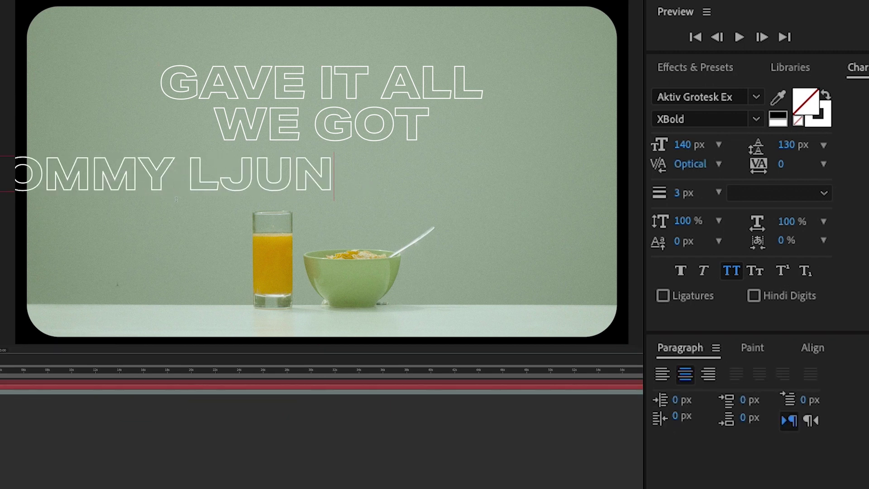
{"action": "type", "text": "BERG"}
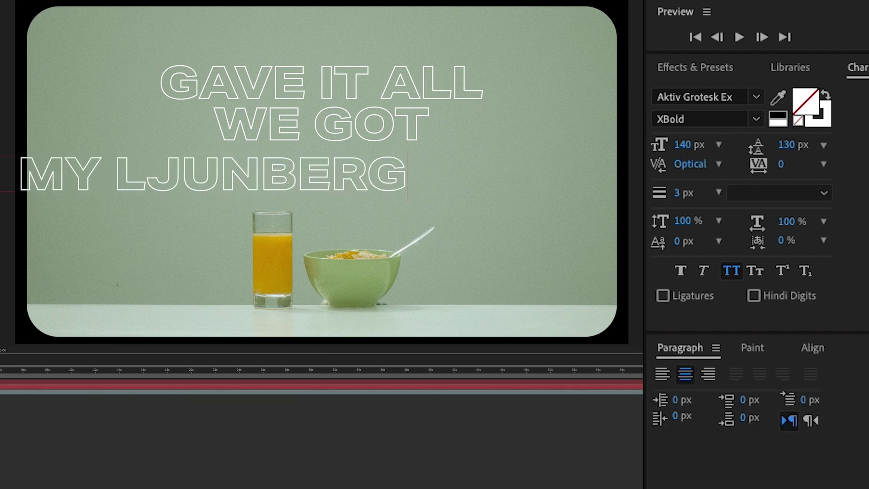
{"action": "key", "text": "ctrl+a"}
{"action": "key", "text": "Escape"}
{"action": "left_click_drag", "start_coordinate": [177, 176], "coordinate": [317, 176]}
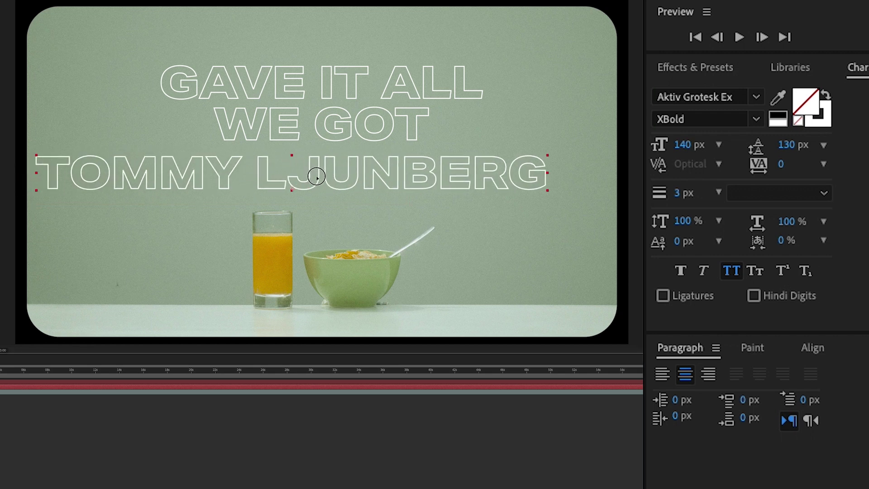
Step: Set the artist name's font size to 80 px and give it a solid white fill with no stroke
{"action": "double_click", "coordinate": [317, 177]}
{"action": "left_click", "coordinate": [684, 145]}
{"action": "type", "text": "80"}
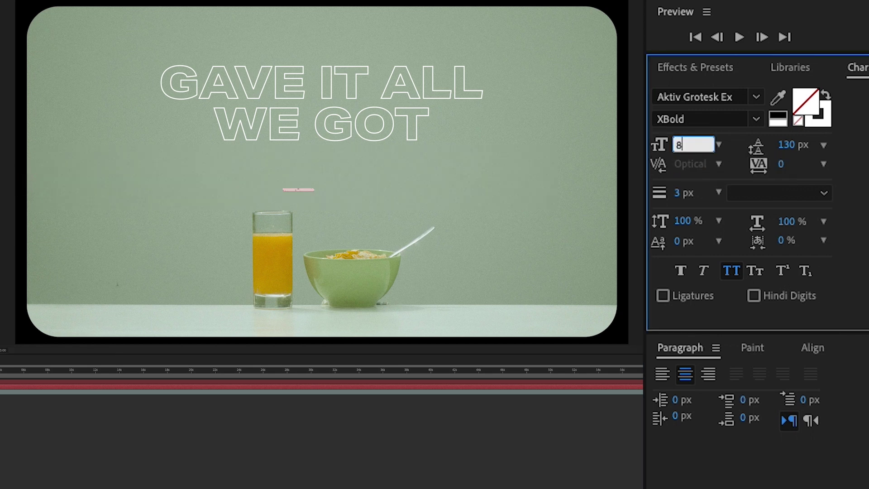
{"action": "key", "text": "Return"}
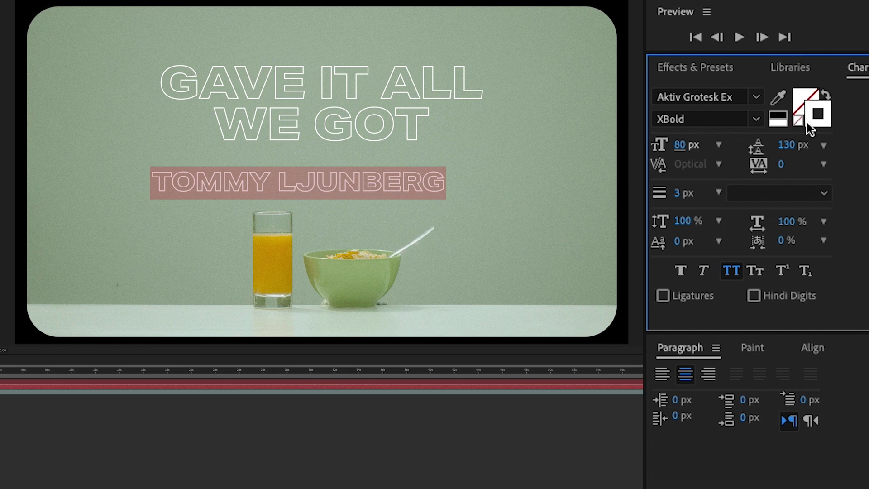
{"action": "left_click", "coordinate": [799, 121]}
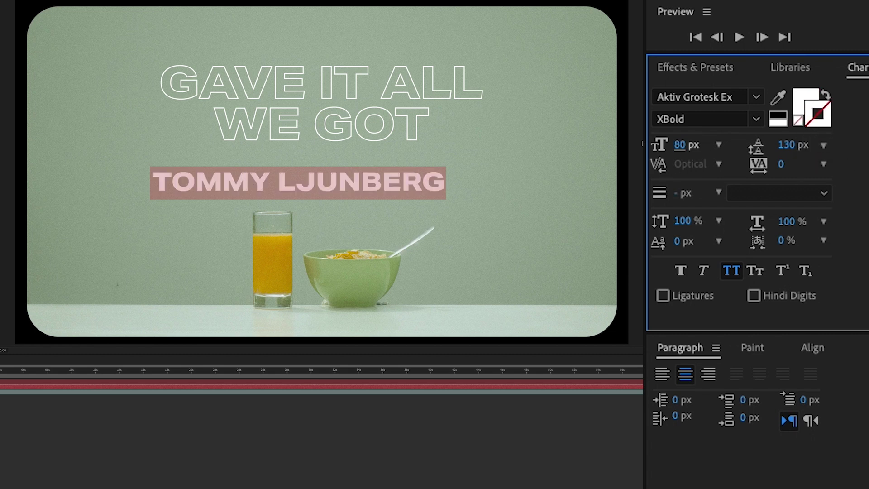
Step: Center the artist's name horizontally in the composition and bring both texts closer together, at vertical positions 341.4 (title) and 581.4 (name)
{"action": "left_click", "coordinate": [813, 349]}
{"action": "left_click", "coordinate": [696, 394]}
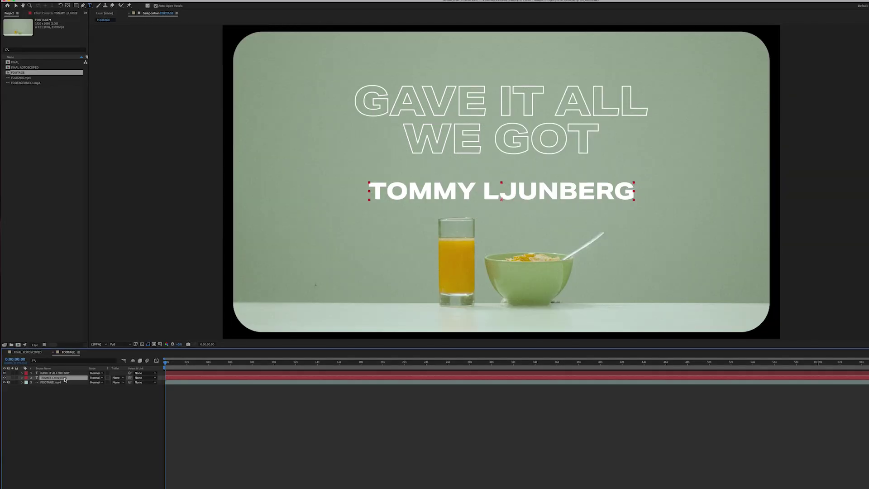
{"action": "key", "text": "p"}
{"action": "mouse_move", "coordinate": [102, 384]}
{"action": "left_mouse_down"}
{"action": "mouse_move", "coordinate": [89, 384]}
{"action": "mouse_move", "coordinate": [108, 378]}
{"action": "left_mouse_up"}
{"action": "left_click", "coordinate": [97, 373]}
{"action": "key", "text": "p"}
{"action": "left_click", "coordinate": [104, 440]}
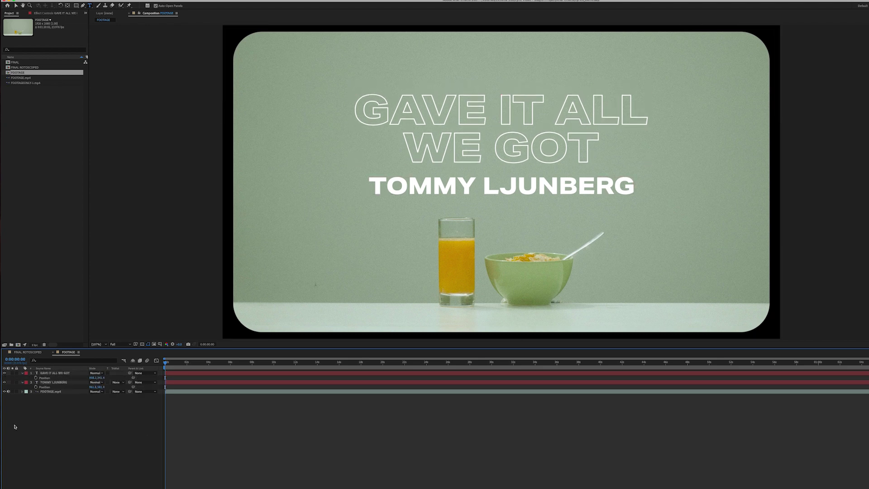
Step: Find the Typewriter animation preset, apply it to the title layer at the start of the composition, and play the result
{"action": "left_click", "coordinate": [53, 374]}
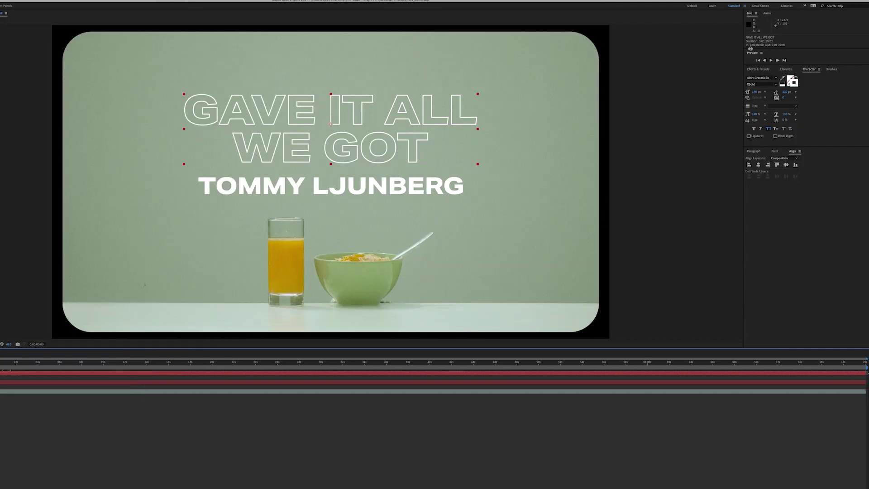
{"action": "left_click", "coordinate": [755, 71]}
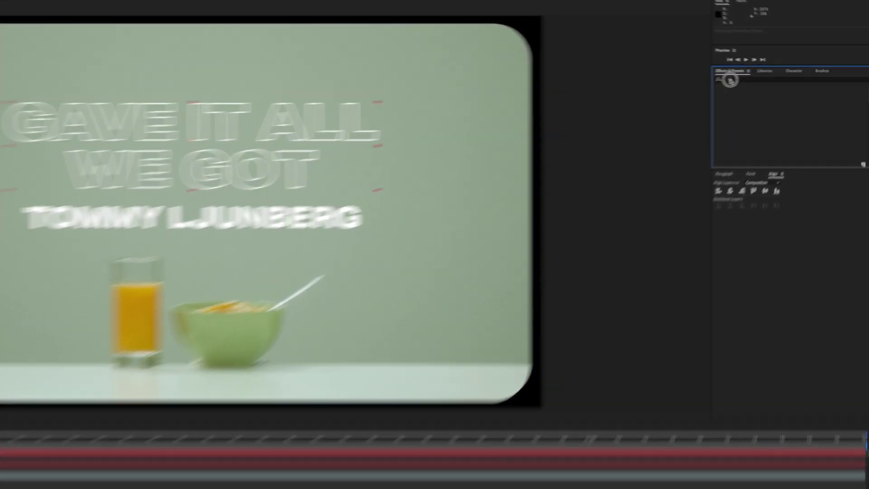
{"action": "left_click", "coordinate": [759, 75]}
{"action": "type", "text": "typewriter"}
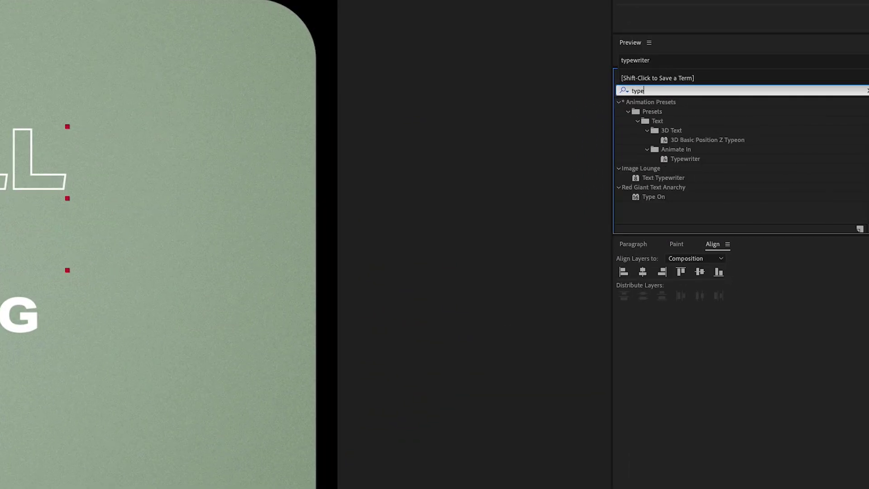
{"action": "left_click", "coordinate": [685, 140]}
{"action": "double_click", "coordinate": [681, 141]}
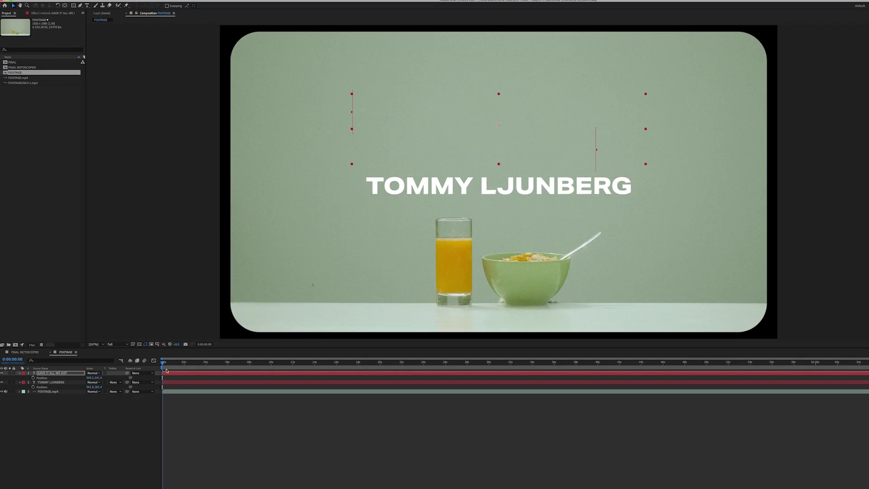
{"action": "key", "text": "space"}
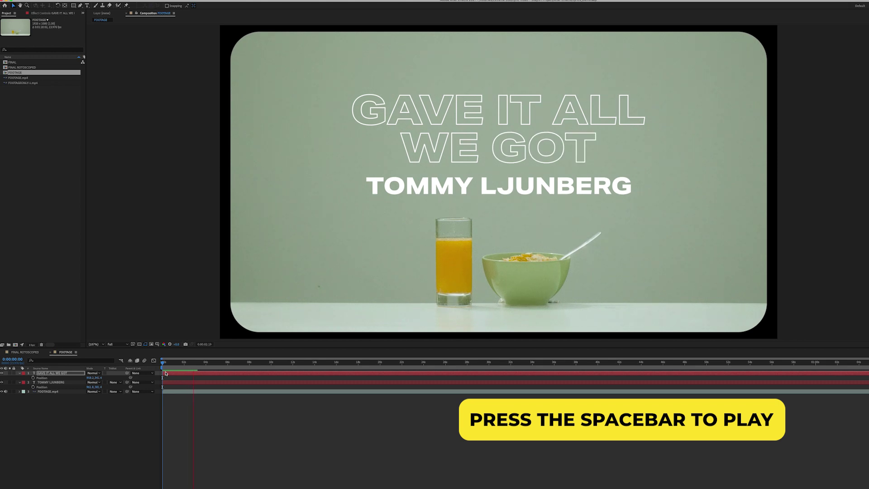
{"action": "key", "text": "space"}
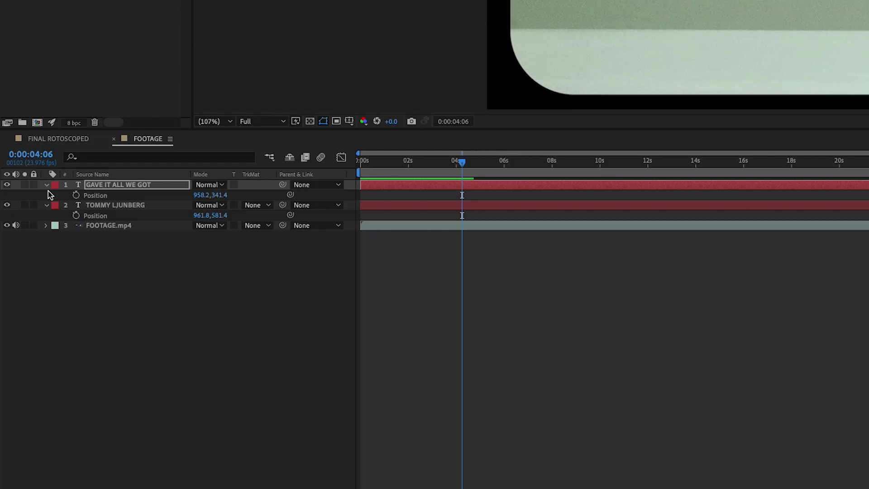
Step: Expand the title's Range Selector 1, slow the typing by moving the second Start keyframe to 0:00:04:06, and preview it
{"action": "left_click", "coordinate": [19, 372]}
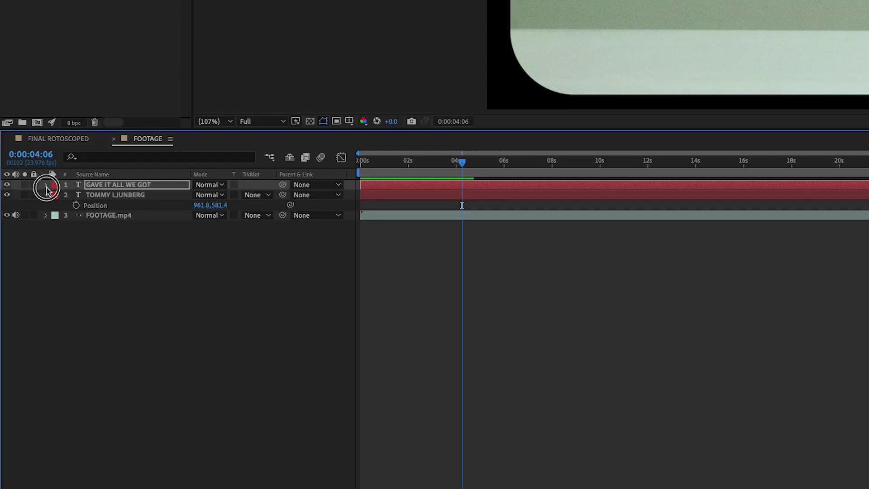
{"action": "left_click", "coordinate": [19, 373]}
{"action": "left_click", "coordinate": [56, 196]}
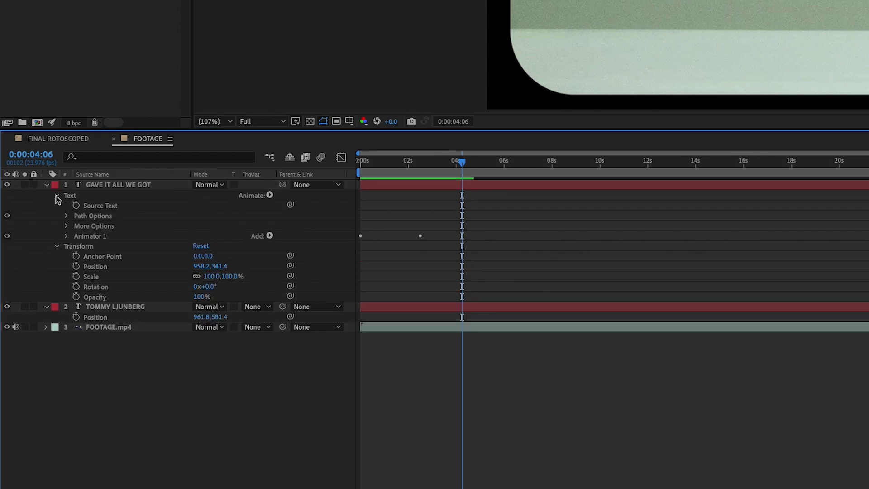
{"action": "left_click", "coordinate": [66, 236]}
{"action": "left_click", "coordinate": [76, 246]}
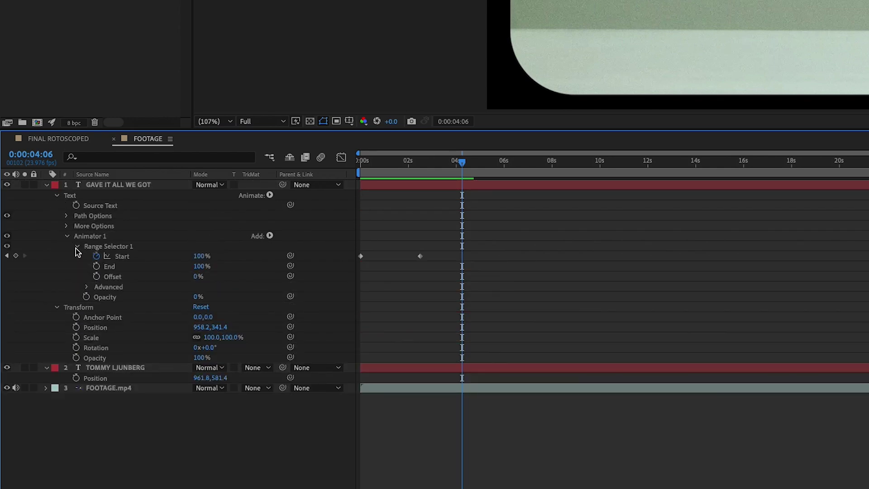
{"action": "left_click", "coordinate": [361, 256]}
{"action": "left_click", "coordinate": [421, 256]}
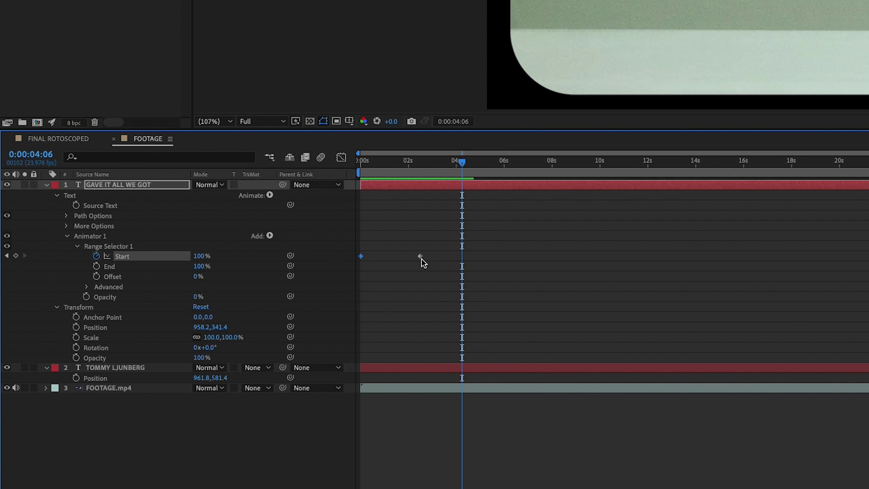
{"action": "left_click_drag", "start_coordinate": [420, 256], "coordinate": [462, 256]}
{"action": "left_click", "coordinate": [377, 161]}
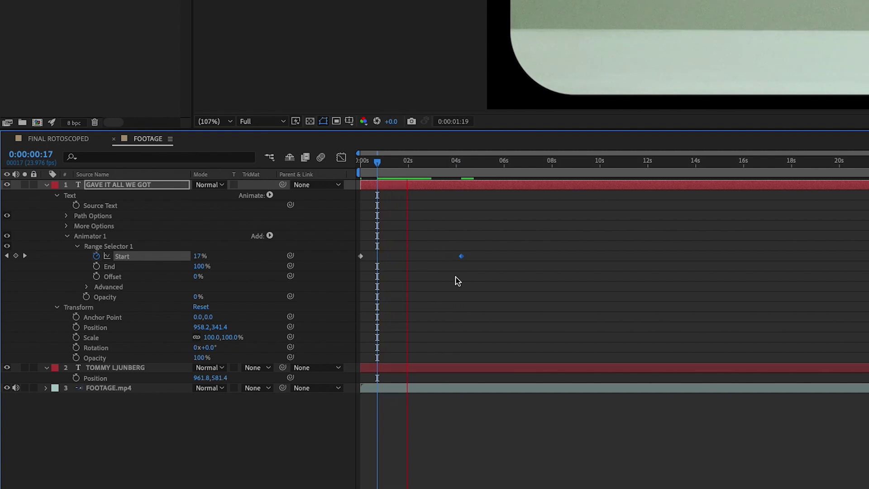
{"action": "key", "text": "space"}
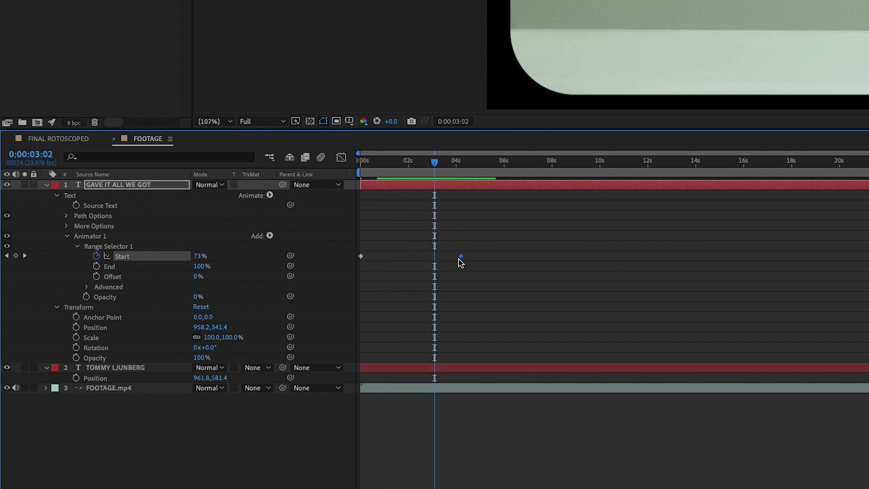
Step: Speed up the title's typing by moving its second Start keyframe back to about 3 seconds, and play it from the beginning
{"action": "left_click_drag", "start_coordinate": [458, 258], "coordinate": [429, 261]}
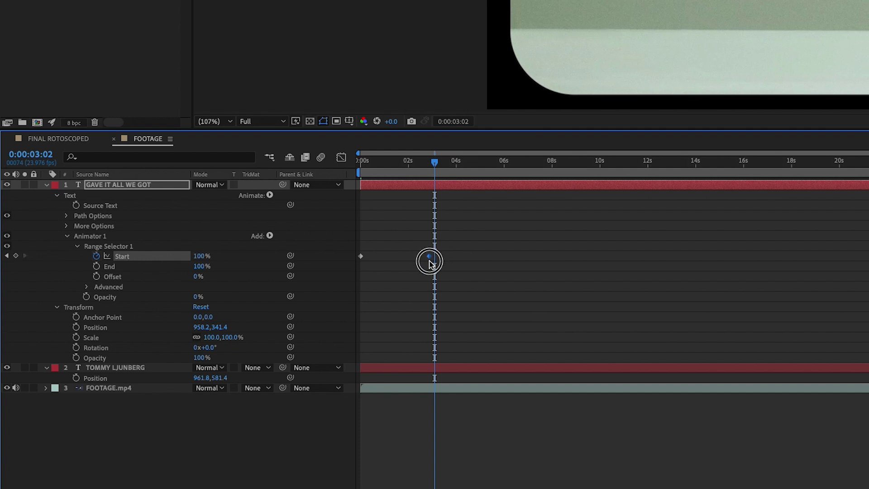
{"action": "left_click_drag", "start_coordinate": [417, 161], "coordinate": [342, 181]}
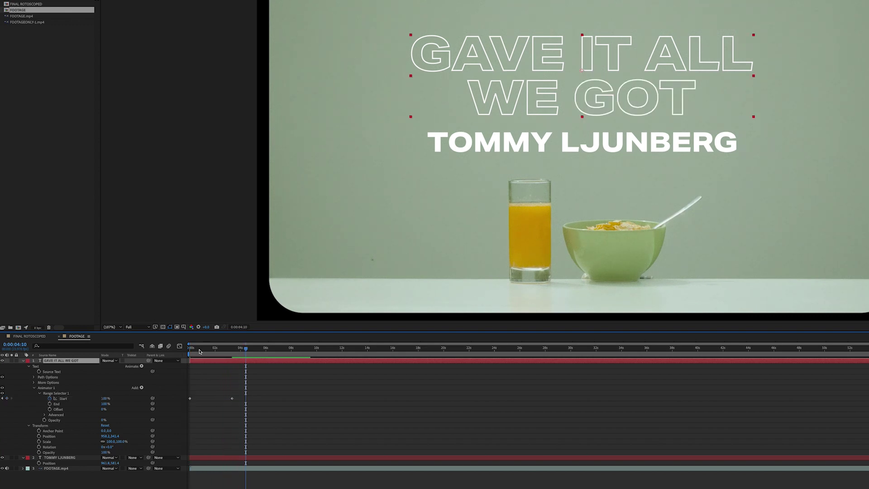
{"action": "key", "text": "space"}
Step: Apply the Typewriter preset to the artist's name, shift both Start keyframes to begin about where the title finishes, and preview both animations
{"action": "left_click", "coordinate": [69, 460]}
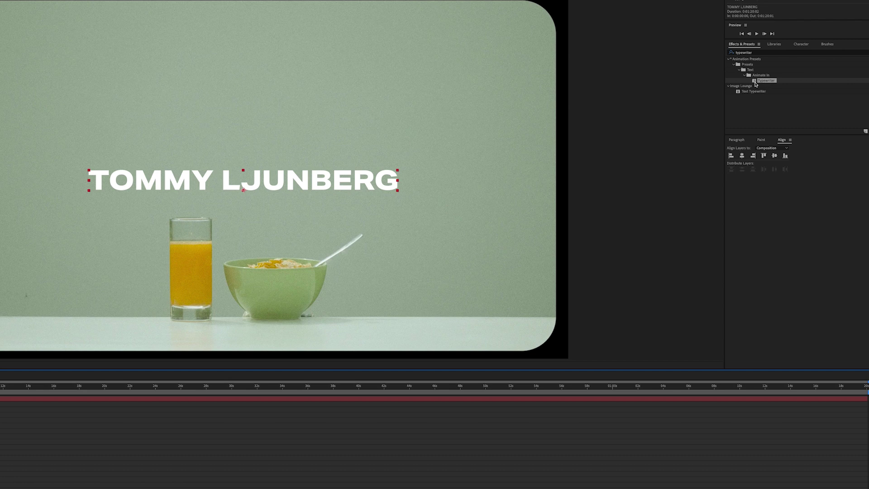
{"action": "double_click", "coordinate": [766, 81]}
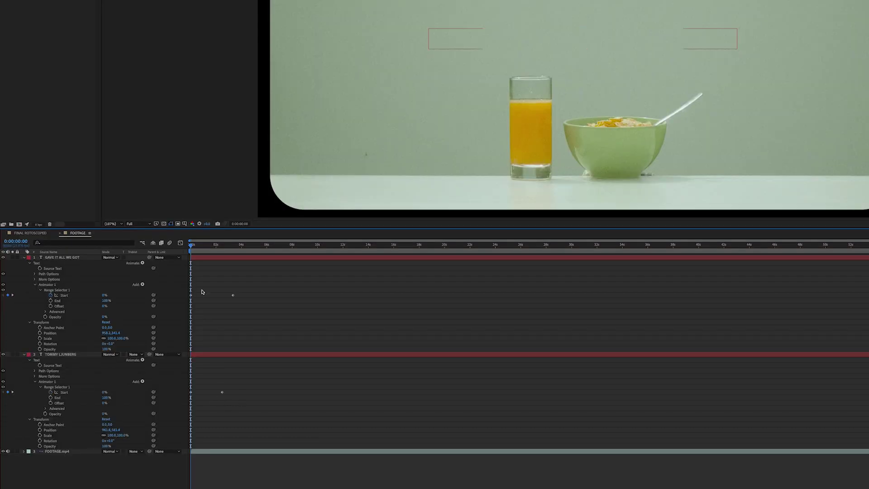
{"action": "left_click", "coordinate": [249, 245]}
{"action": "left_click", "coordinate": [64, 392]}
{"action": "left_click_drag", "start_coordinate": [191, 392], "coordinate": [231, 392]}
{"action": "left_click", "coordinate": [214, 244]}
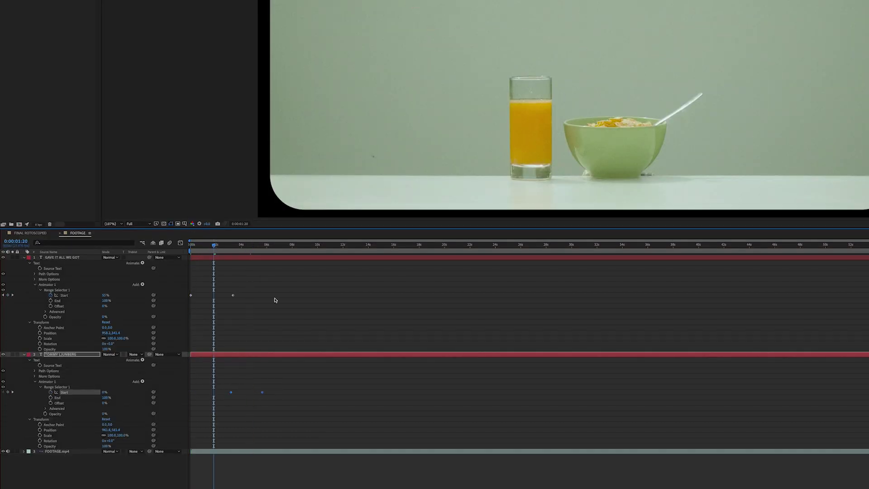
{"action": "key", "text": "space"}
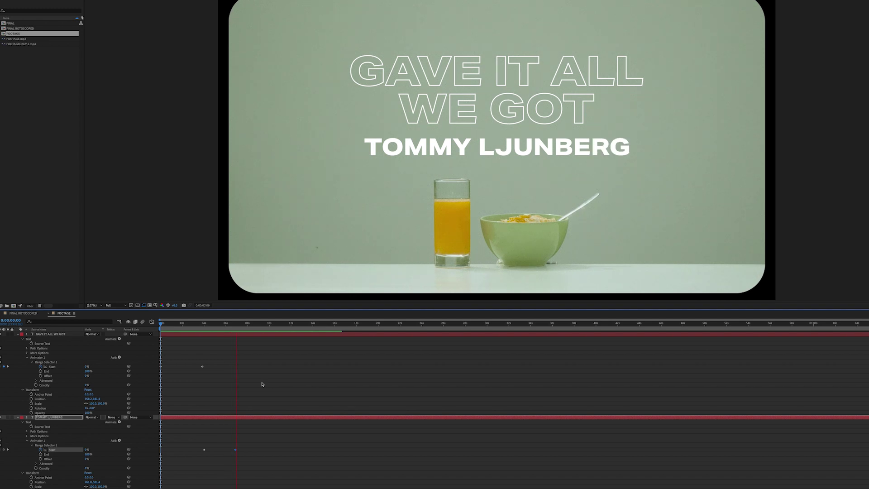
{"action": "key", "text": "space"}
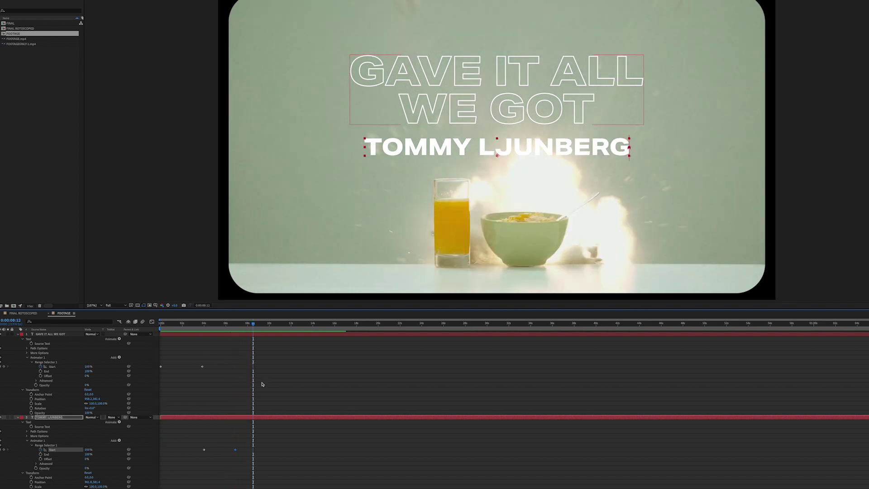
Step: Trim the end of both text layers to 0:00:08:05, just before the explosion, and collapse their properties
{"action": "left_click", "coordinate": [247, 324]}
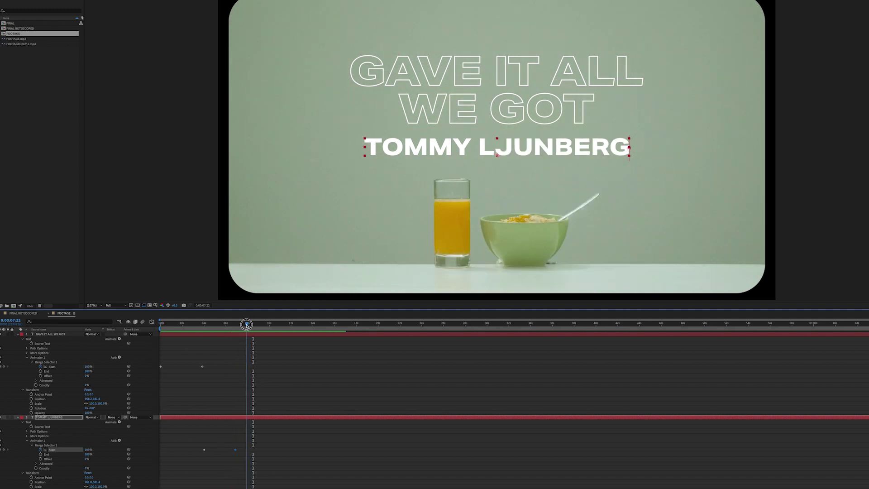
{"action": "left_click_drag", "start_coordinate": [239, 327], "coordinate": [252, 330]}
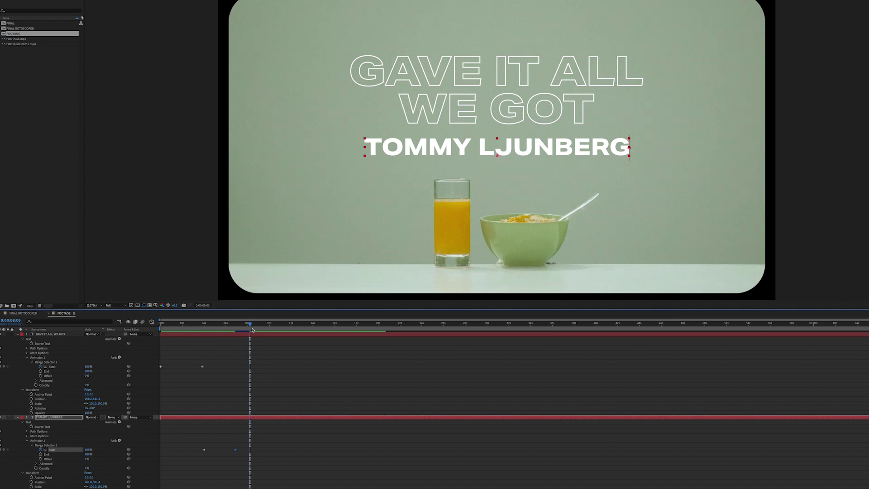
{"action": "left_click", "coordinate": [249, 335]}
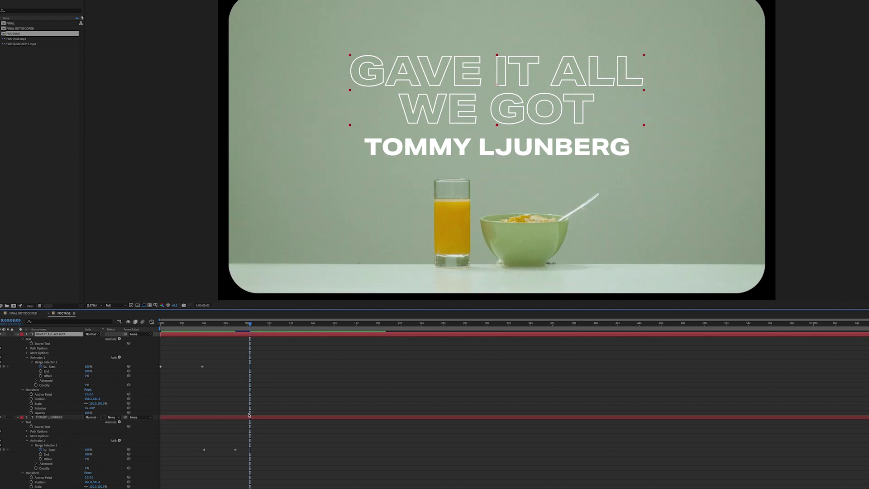
{"action": "left_click", "coordinate": [18, 335]}
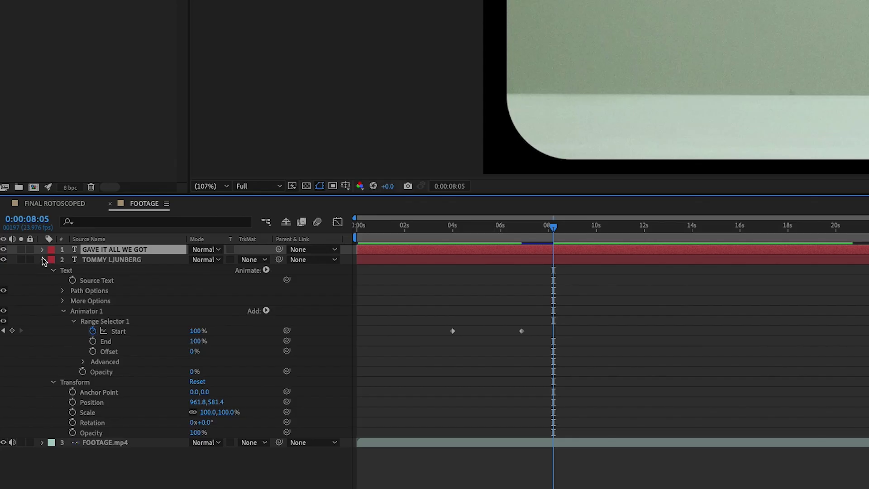
{"action": "left_click", "coordinate": [18, 338]}
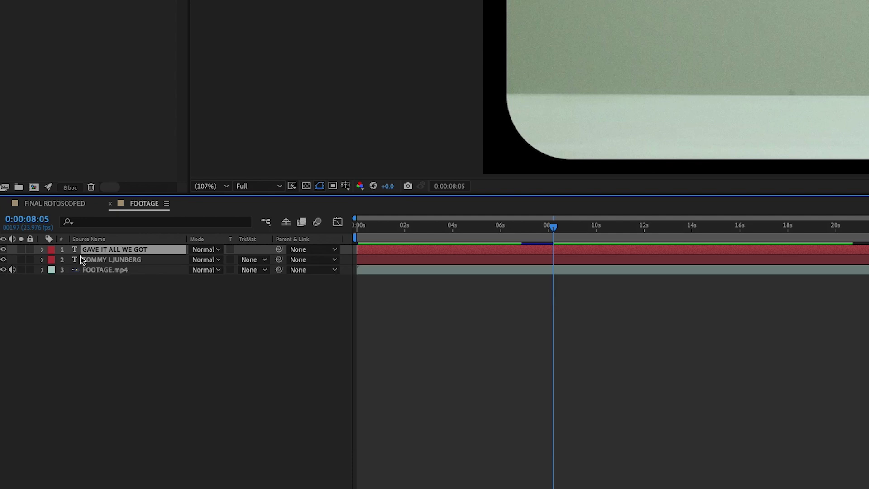
{"action": "left_click", "coordinate": [119, 259], "text": "shift"}
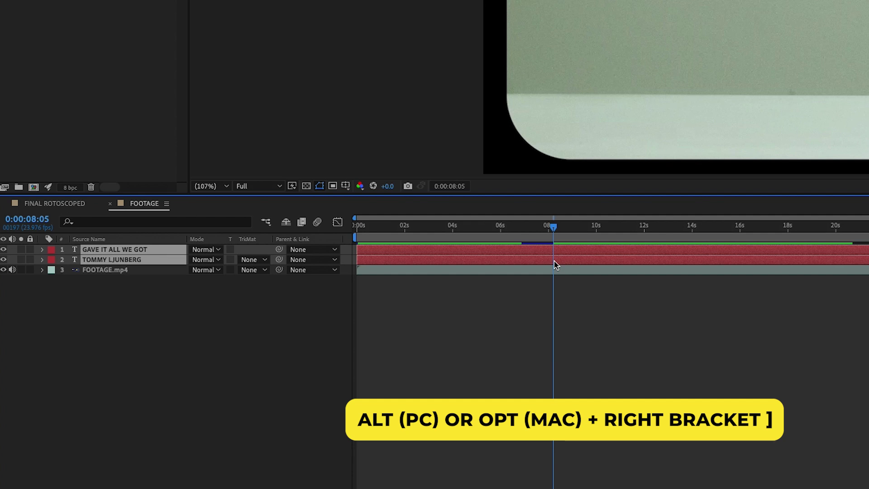
{"action": "key", "text": "alt+bracketright"}
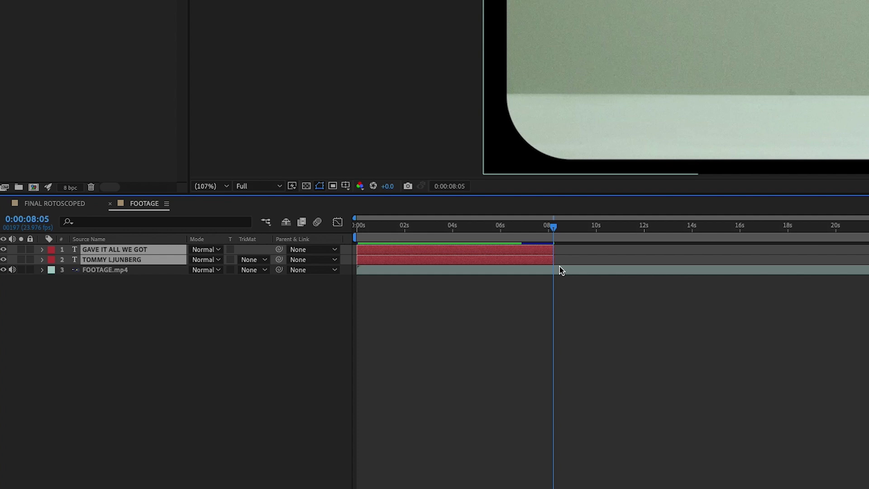
Step: Step backward and forward frame by frame around the text layers' end point to check the cut against the explosion
{"action": "key", "text": "ctrl+Left"}
{"action": "key", "text": "ctrl+Left"}
{"action": "key", "text": "ctrl+Left"}
{"action": "key", "text": "ctrl+Left"}
{"action": "key", "text": "ctrl+Left"}
{"action": "key", "text": "ctrl+Left"}
{"action": "key", "text": "ctrl+Left"}
{"action": "key", "text": "ctrl+Left"}
{"action": "key", "text": "ctrl+Left"}
{"action": "key", "text": "ctrl+Left"}
{"action": "key", "text": "ctrl+Left"}
{"action": "key", "text": "ctrl+Left"}
{"action": "key", "text": "ctrl+Left"}
{"action": "key", "text": "ctrl+Left"}
{"action": "key", "text": "ctrl+Left"}
{"action": "key", "text": "ctrl+Left"}
{"action": "key", "text": "ctrl+Left"}
{"action": "key", "text": "ctrl+Left"}
{"action": "key", "text": "ctrl+Right"}
{"action": "key", "text": "ctrl+Right"}
{"action": "key", "text": "ctrl+Right"}
{"action": "key", "text": "ctrl+Right"}
{"action": "key", "text": "ctrl+Right"}
{"action": "key", "text": "ctrl+Right"}
{"action": "key", "text": "ctrl+Right"}
{"action": "key", "text": "ctrl+Right"}
{"action": "key", "text": "ctrl+Right"}
{"action": "key", "text": "ctrl+Right"}
{"action": "key", "text": "ctrl+Right"}
{"action": "key", "text": "ctrl+Right"}
{"action": "key", "text": "ctrl+Right"}
{"action": "key", "text": "ctrl+Right"}
{"action": "key", "text": "ctrl+Right"}
{"action": "key", "text": "ctrl+Right"}
{"action": "key", "text": "ctrl+Right"}
{"action": "key", "text": "ctrl+Right"}
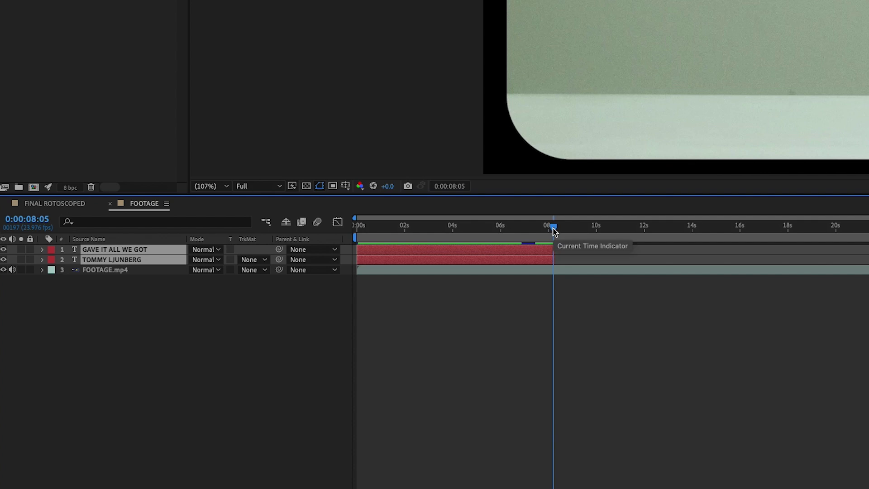
{"action": "left_click", "coordinate": [231, 369]}
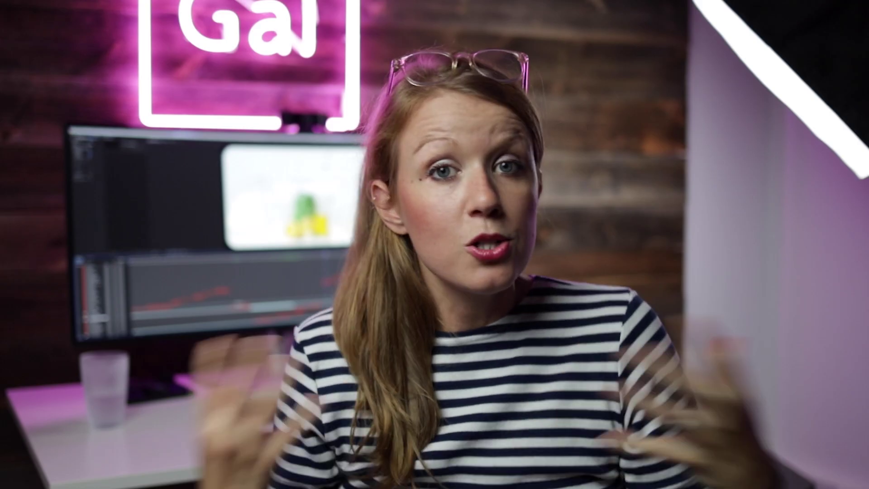
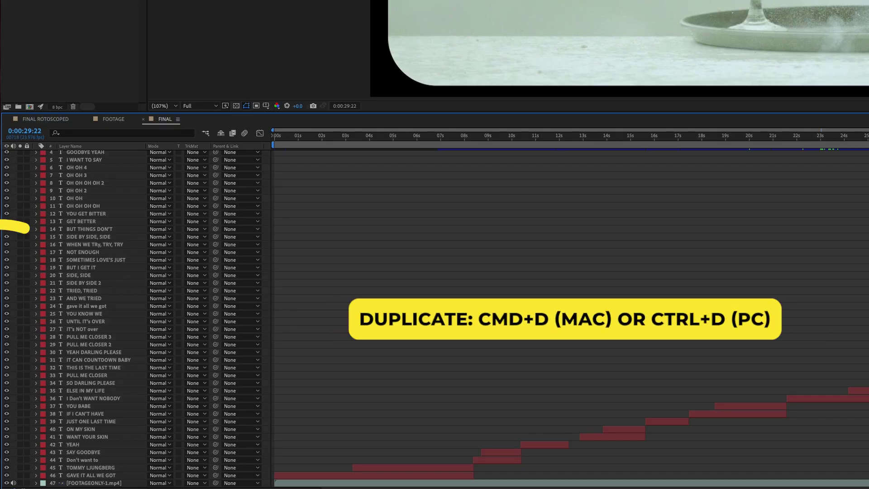
Step: Duplicate the FOOTAGEONLY-1.mp4 layer and rename the upper copy CLOCK ROTO
{"action": "left_click", "coordinate": [117, 483]}
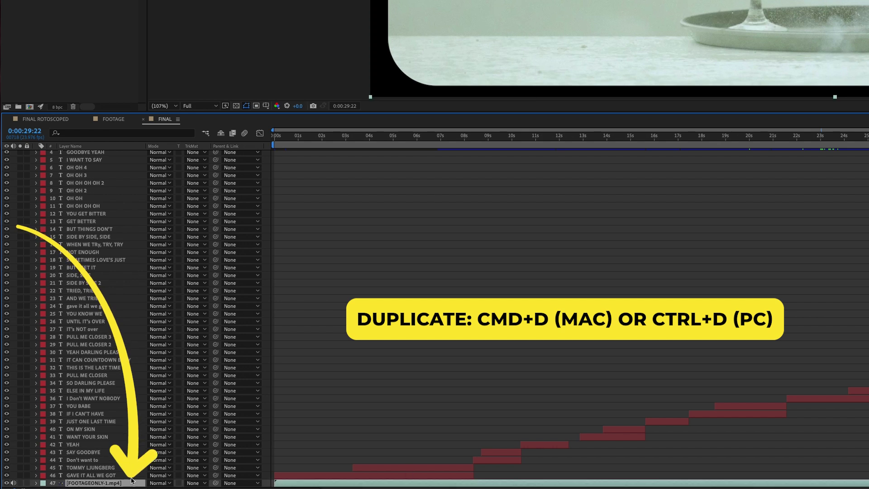
{"action": "key", "text": "ctrl+d"}
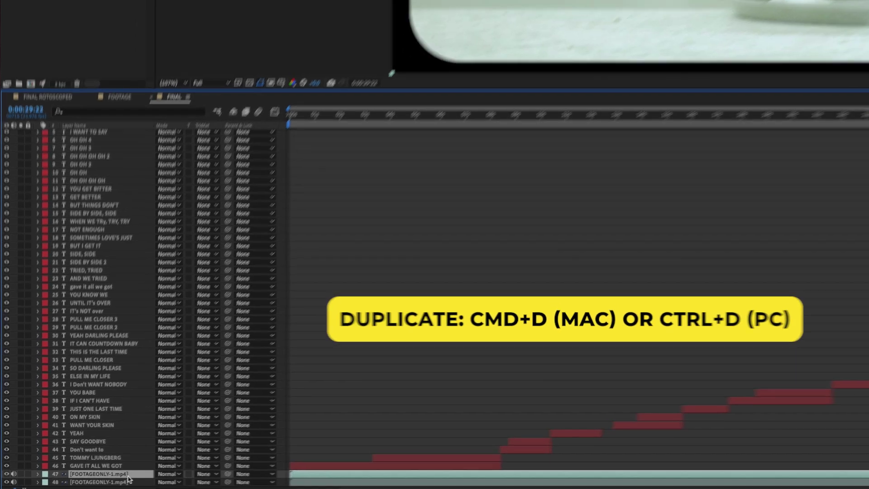
{"action": "key", "text": "Return"}
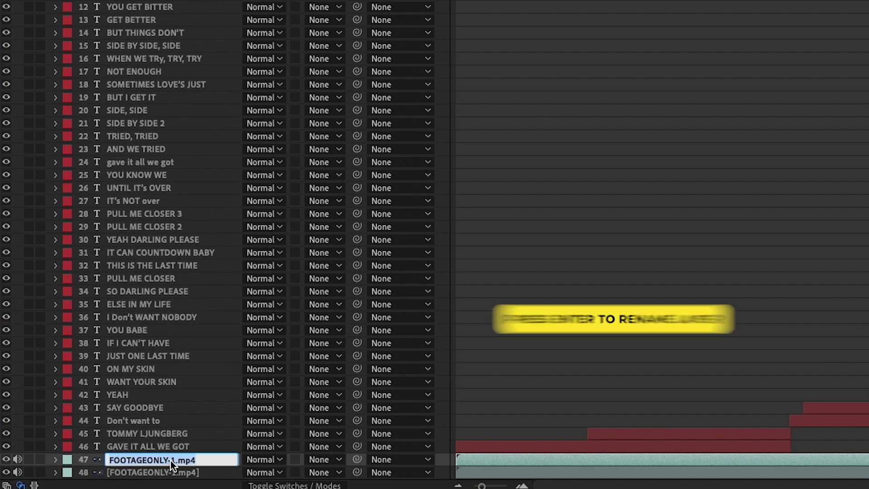
{"action": "type", "text": "CLOCK ROTO"}
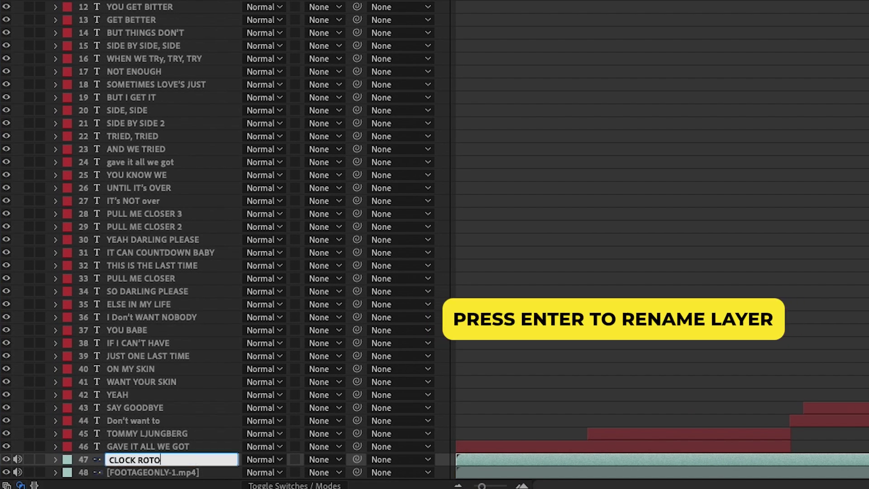
{"action": "key", "text": "Return"}
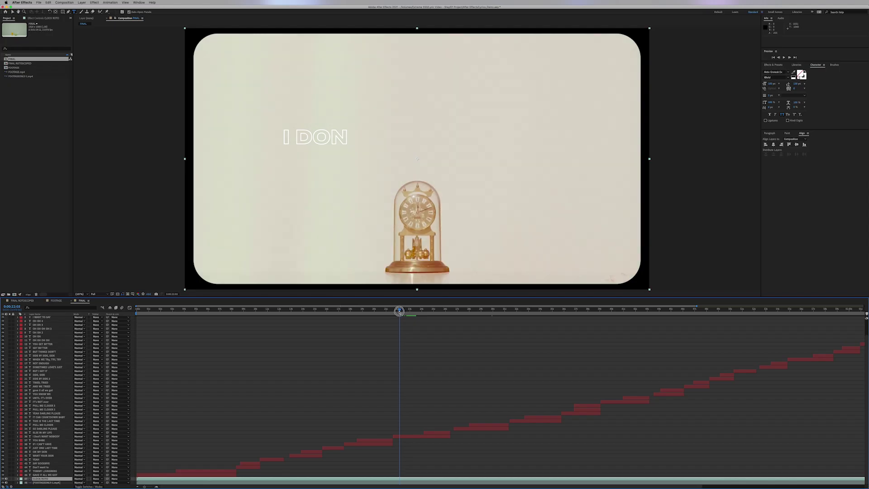
Step: Trim the CLOCK ROTO layer to the exploding-clock shot, from about 23 seconds to about 24 seconds
{"action": "left_click_drag", "start_coordinate": [398, 316], "coordinate": [409, 317]}
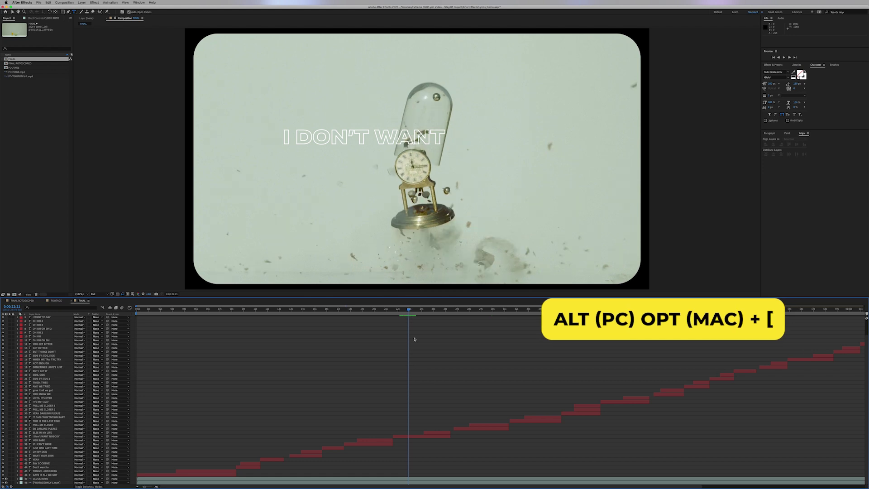
{"action": "left_click", "coordinate": [421, 479]}
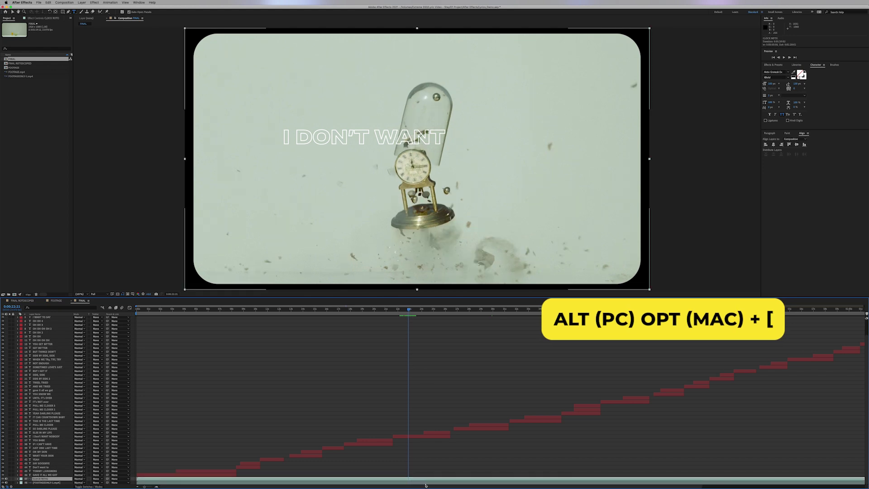
{"action": "key", "text": "alt+bracketleft"}
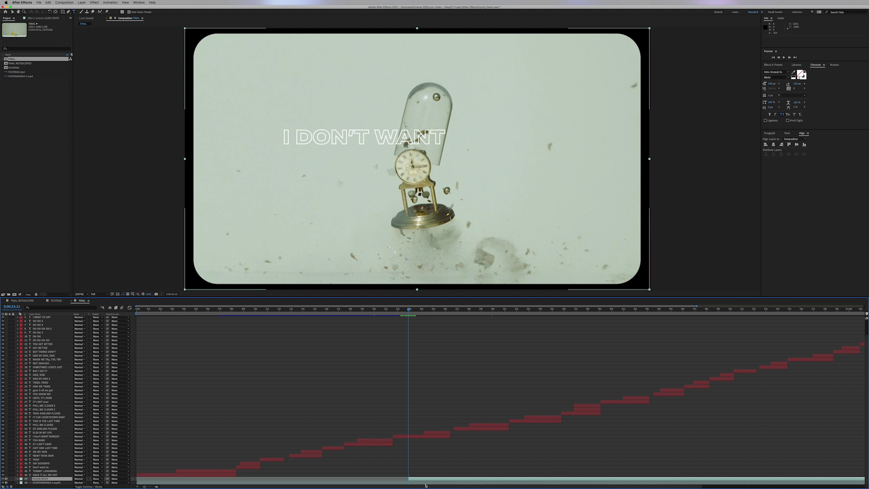
{"action": "left_click_drag", "start_coordinate": [412, 311], "coordinate": [426, 319]}
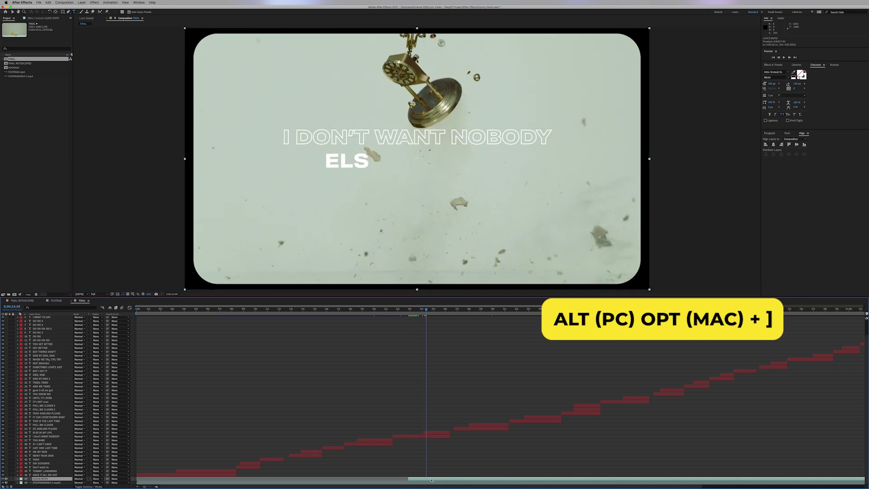
{"action": "key", "text": "alt+bracketright"}
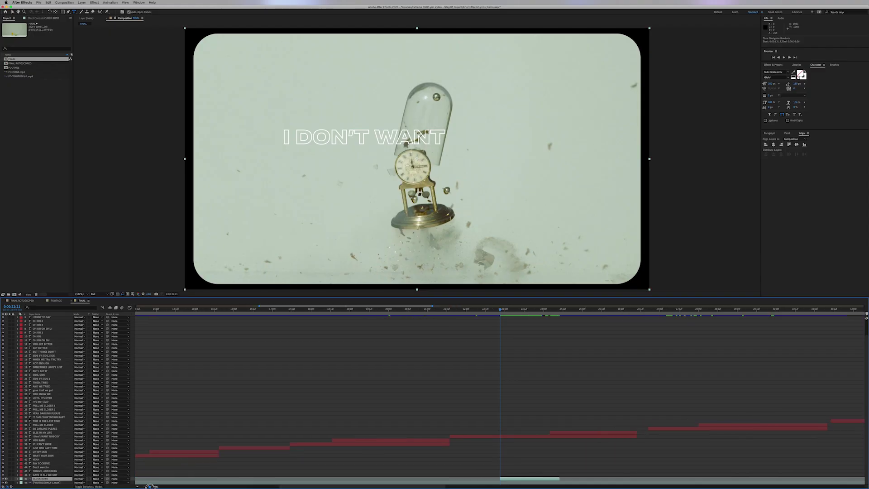
Step: Open the CLOCK ROTO layer for rotoscoping and outline the clock's face, pillars and base with the Roto Brush
{"action": "key", "text": "equal"}
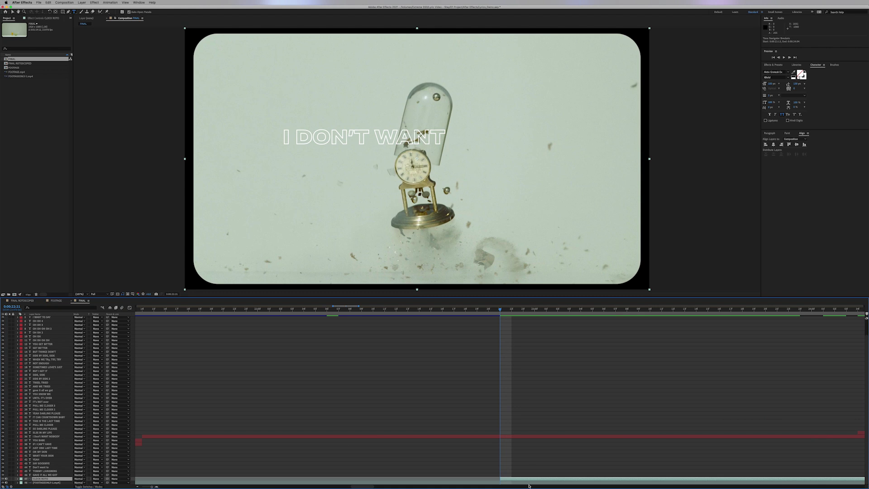
{"action": "double_click", "coordinate": [514, 479]}
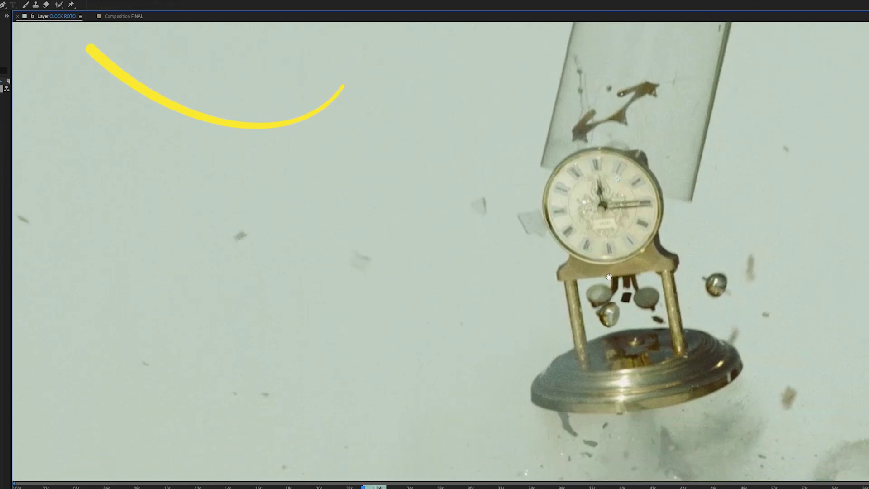
{"action": "left_click", "coordinate": [58, 5]}
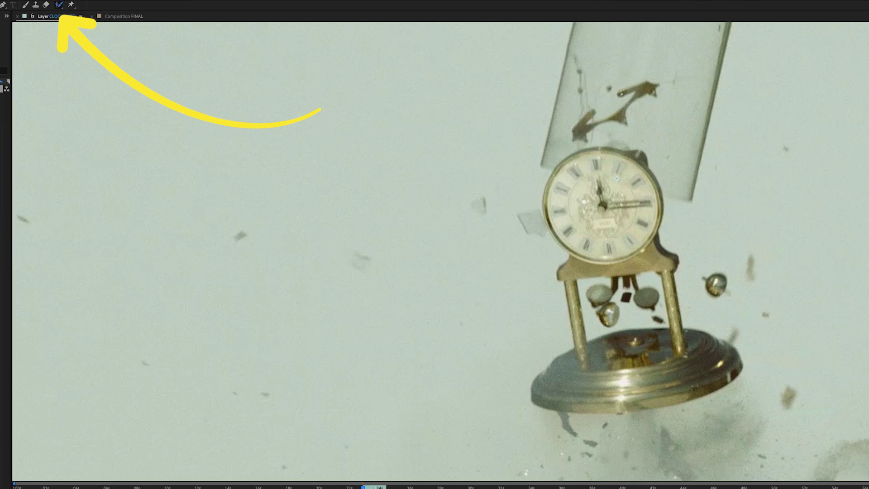
{"action": "mouse_move", "coordinate": [636, 155]}
{"action": "left_mouse_down"}
{"action": "mouse_move", "coordinate": [588, 153]}
{"action": "mouse_move", "coordinate": [556, 176]}
{"action": "mouse_move", "coordinate": [579, 255]}
{"action": "left_mouse_up"}
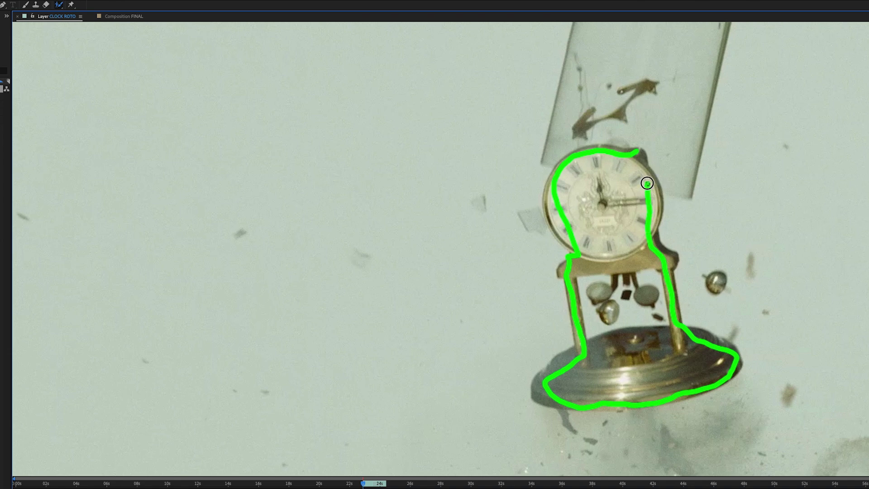
{"action": "left_click_drag", "start_coordinate": [648, 184], "coordinate": [644, 156]}
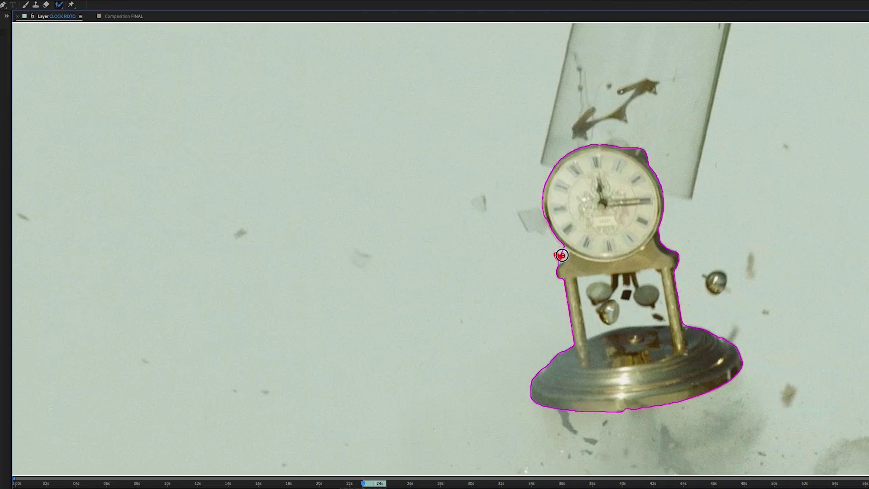
Step: Subtract the background beside the clock's shoulder and in the gaps between its pillars from the Roto Brush selection
{"action": "scroll", "coordinate": [622, 409], "scroll_direction": "up", "scroll_amount": 3}
{"action": "mouse_move", "coordinate": [549, 371]}
{"action": "left_mouse_down"}
{"action": "mouse_move", "coordinate": [545, 324]}
{"action": "mouse_move", "coordinate": [582, 357]}
{"action": "left_mouse_up"}
{"action": "left_click", "coordinate": [664, 343]}
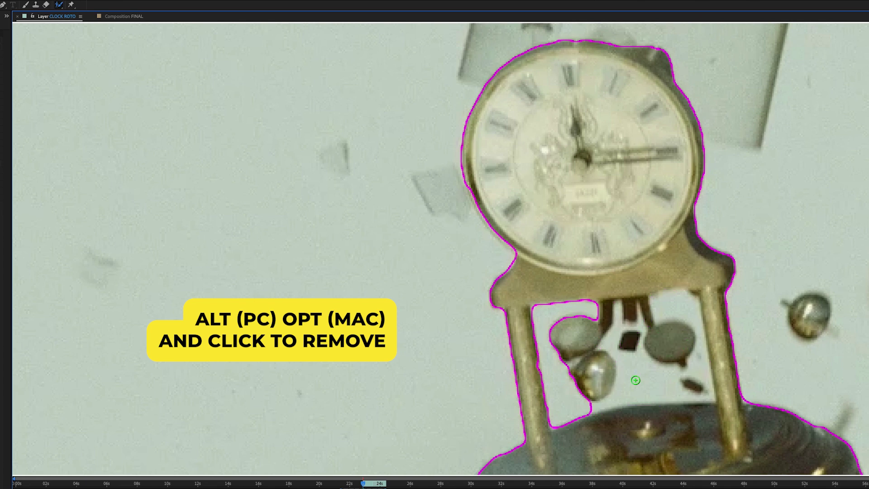
{"action": "mouse_move", "coordinate": [633, 384]}
{"action": "left_mouse_down"}
{"action": "mouse_move", "coordinate": [671, 335]}
{"action": "mouse_move", "coordinate": [668, 309]}
{"action": "left_mouse_up"}
{"action": "scroll", "coordinate": [623, 291], "scroll_direction": "down", "scroll_amount": 1}
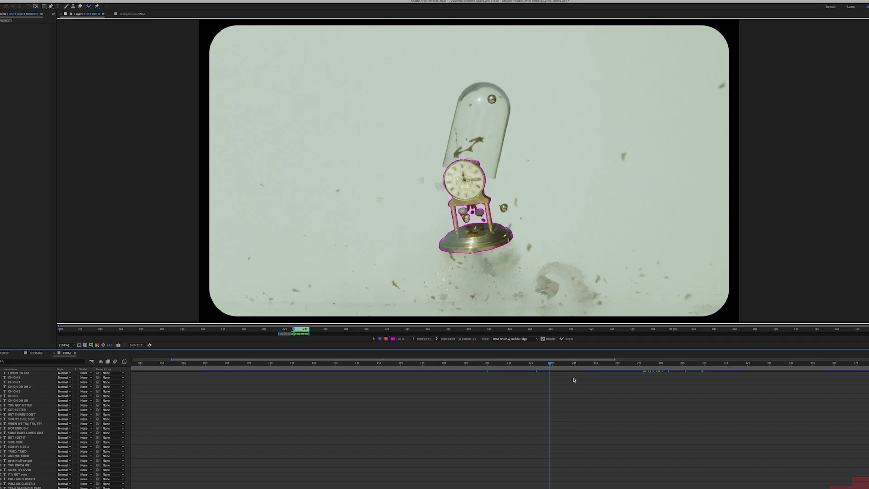
Step: Return to the FINAL composition, move the ELSE IN MY LIFE and I Don't WANT NOBODY layers beneath CLOCK ROTO, and preview the shot
{"action": "left_click", "coordinate": [138, 14]}
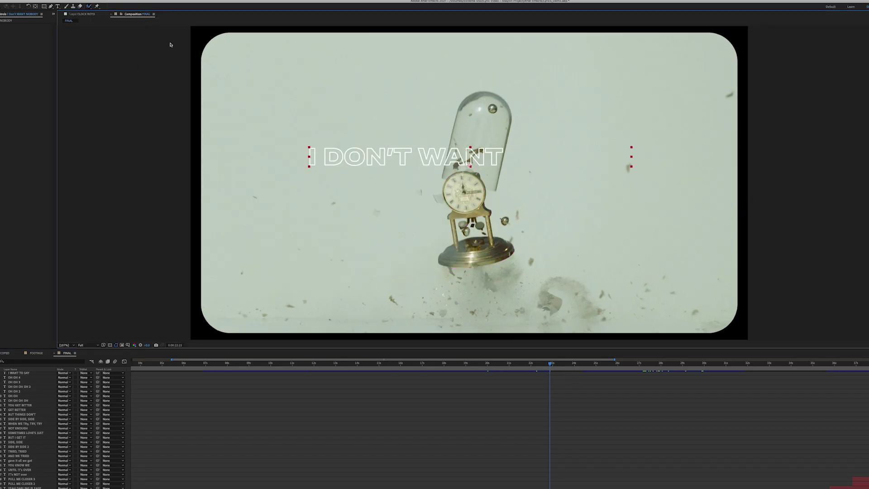
{"action": "key", "text": "space"}
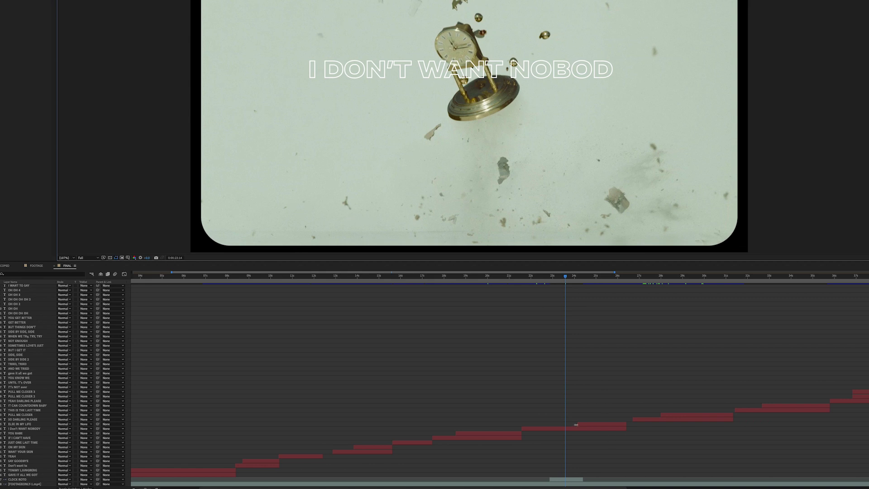
{"action": "left_click", "coordinate": [576, 427]}
{"action": "left_click", "coordinate": [28, 425], "text": "shift"}
{"action": "left_click_drag", "start_coordinate": [37, 429], "coordinate": [26, 483]}
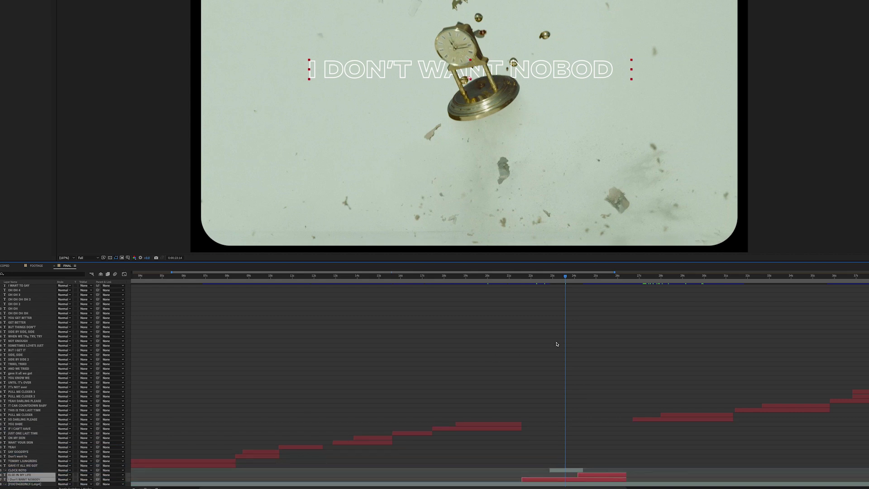
{"action": "left_click_drag", "start_coordinate": [560, 278], "coordinate": [538, 282]}
{"action": "key", "text": "space"}
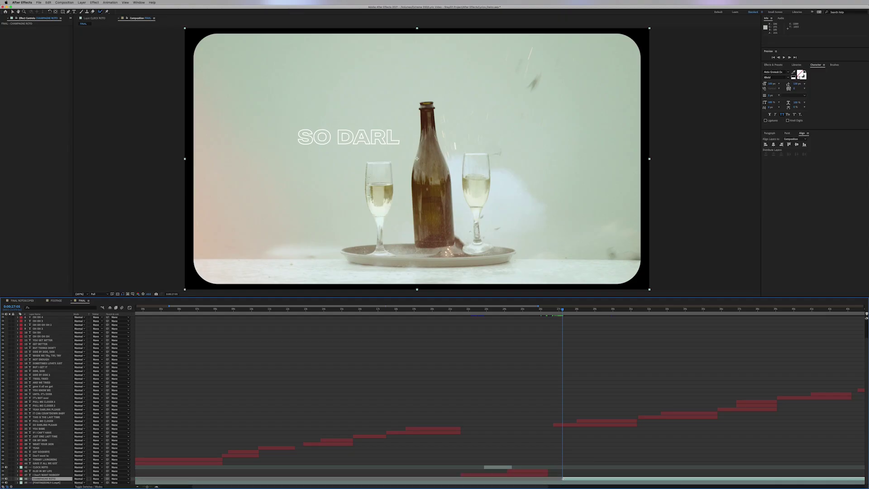
Step: Trim the end of CHAMPAGNE ROTO to about 36 seconds, outline the bottle with the Roto Brush, and propagate the selection through the shot
{"action": "left_click_drag", "start_coordinate": [563, 327], "coordinate": [737, 336]}
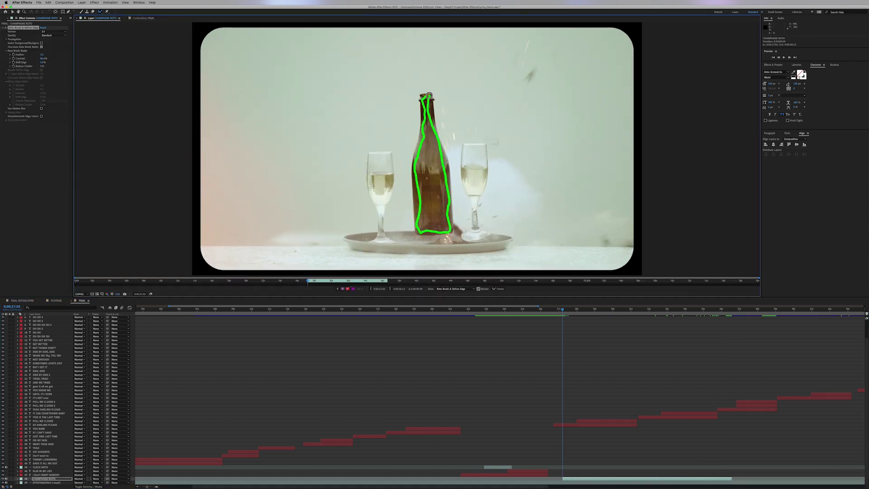
{"action": "key", "text": "space"}
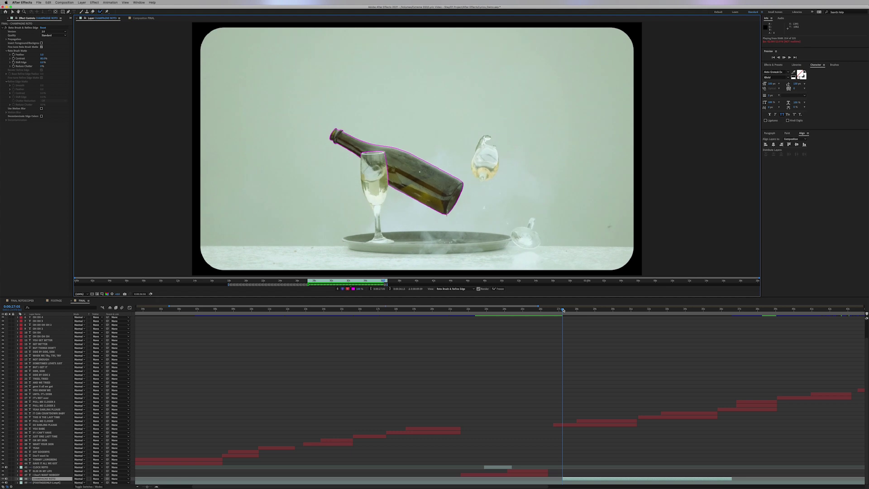
{"action": "key", "text": "space"}
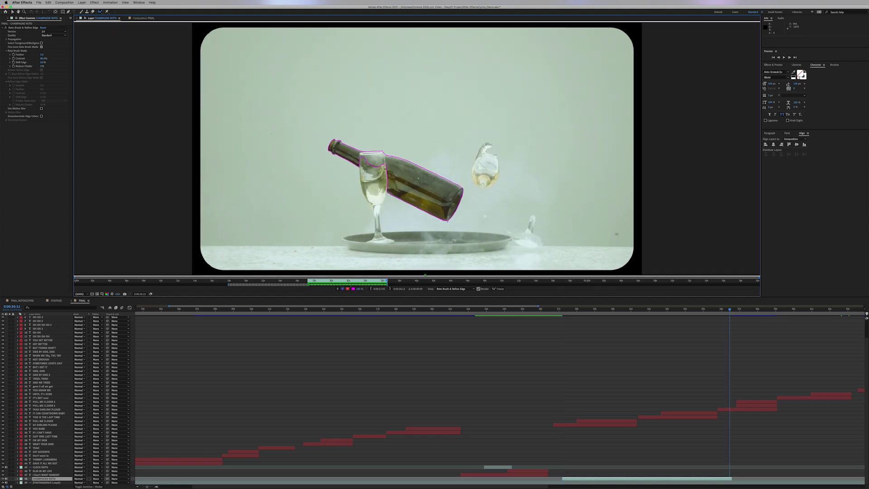
Step: Move the lyric layers over the champagne shot, starting with SO DARLING PLEASE, beneath CHAMPAGNE ROTO and scrub through the result
{"action": "left_click", "coordinate": [581, 426]}
{"action": "left_click_drag", "start_coordinate": [582, 426], "coordinate": [111, 406]}
{"action": "left_click_drag", "start_coordinate": [56, 406], "coordinate": [49, 481]}
{"action": "left_click_drag", "start_coordinate": [610, 309], "coordinate": [676, 329]}
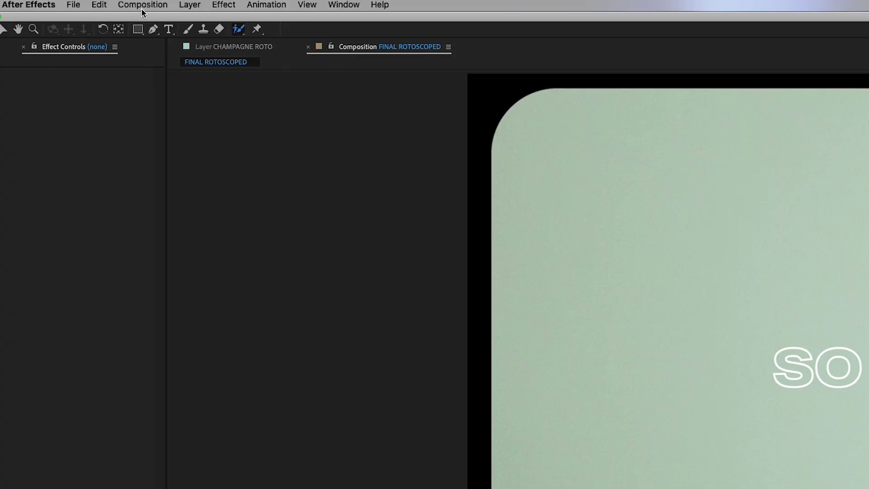
Step: Add the FINAL ROTOSCOPED composition to the render queue, output it as FINAL LYRIC VIDEO in the 03 Output folder, and start rendering
{"action": "left_click", "coordinate": [73, 5]}
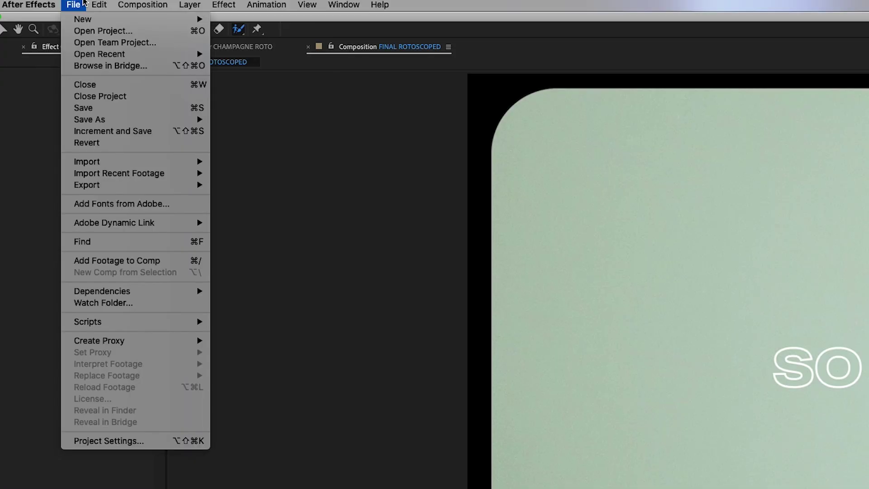
{"action": "mouse_move", "coordinate": [113, 184]}
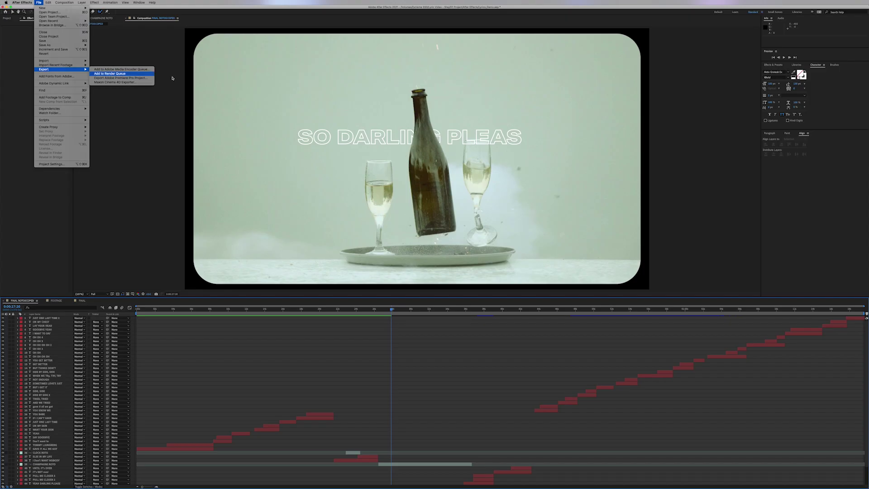
{"action": "left_click", "coordinate": [252, 196]}
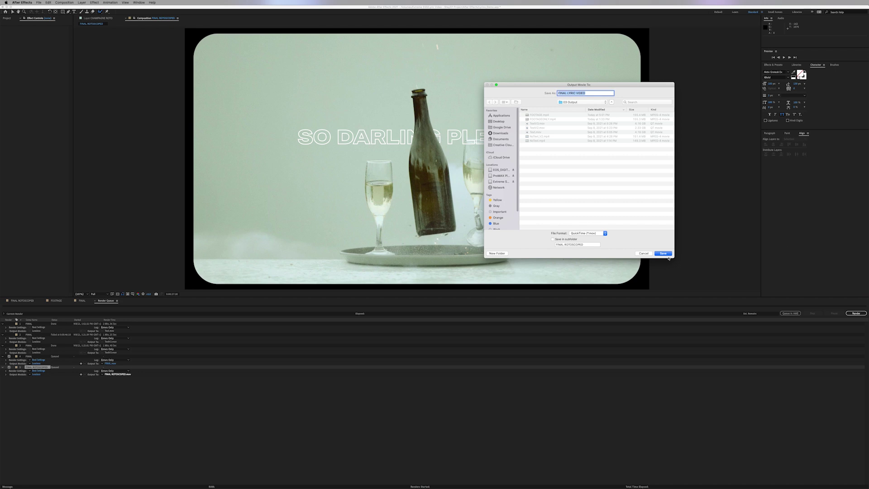
{"action": "left_click", "coordinate": [665, 255]}
{"action": "left_click", "coordinate": [856, 314]}
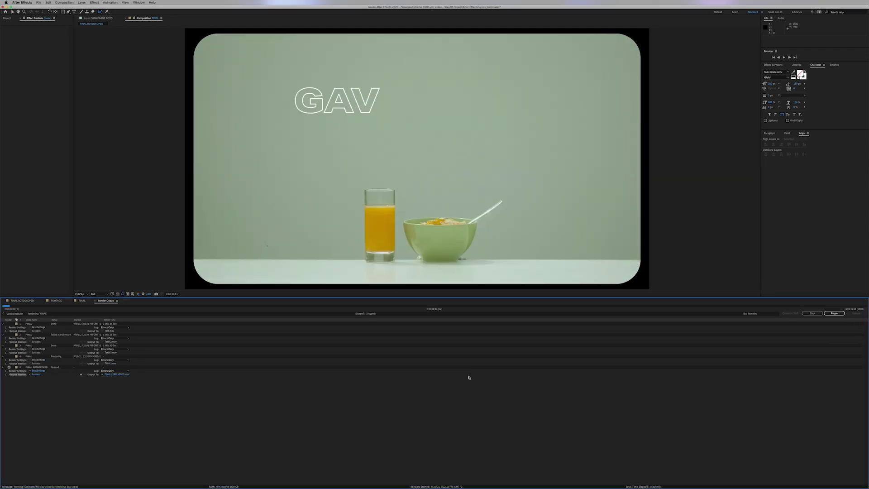